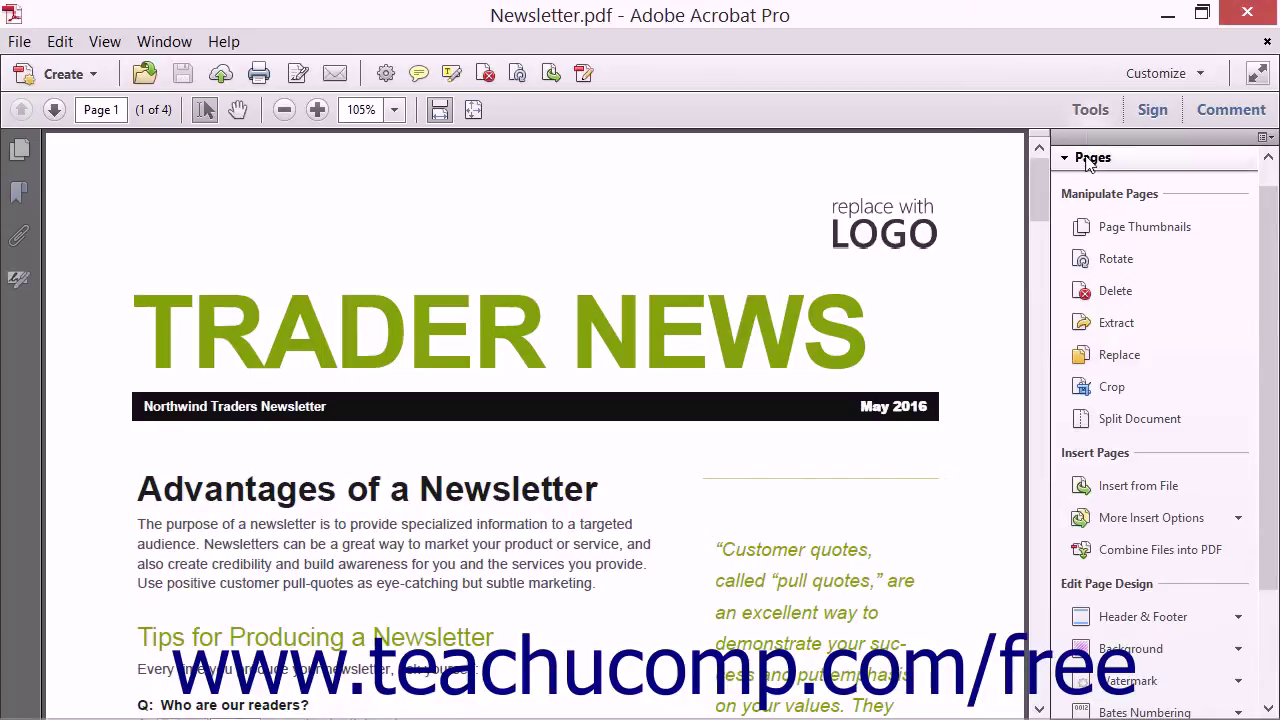
- Show the Background options (Add, Update, Remove) in the Pages panel for Newsletter.pdf
{"action": "left_click", "coordinate": [1141, 652]}
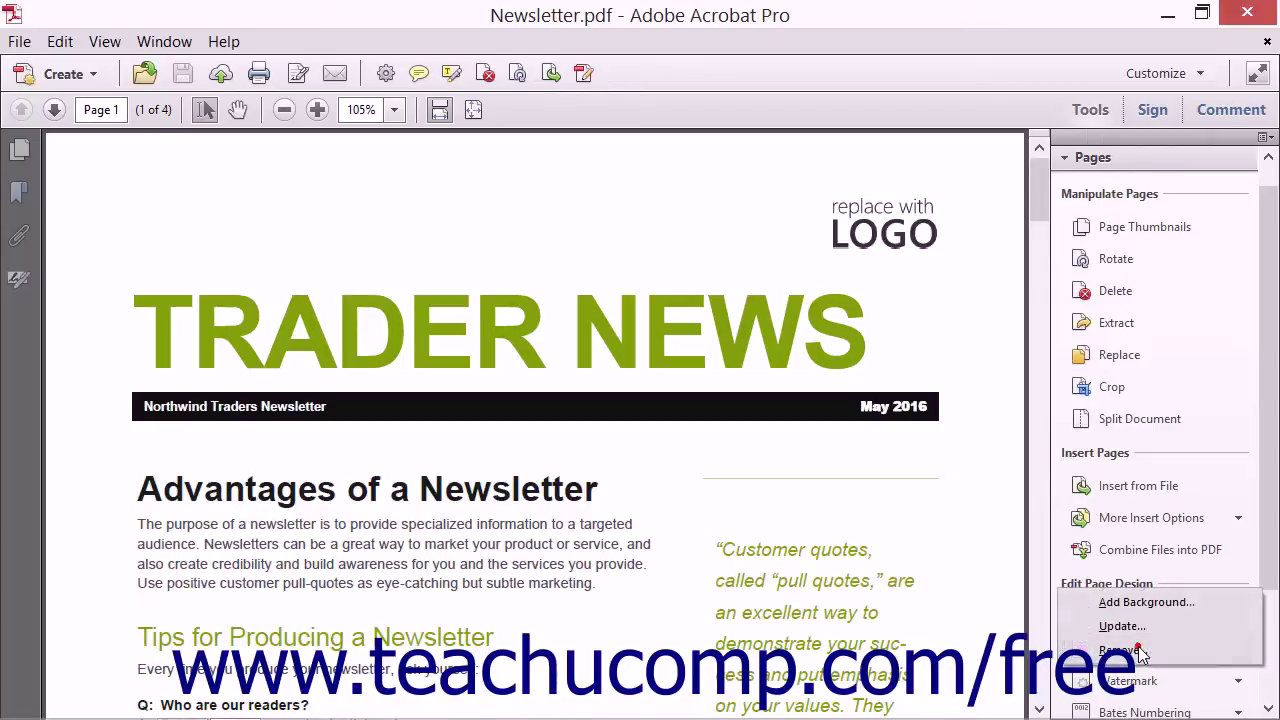
- Start a new background with From color as the source and show its colour palette
{"action": "left_click", "coordinate": [1152, 600]}
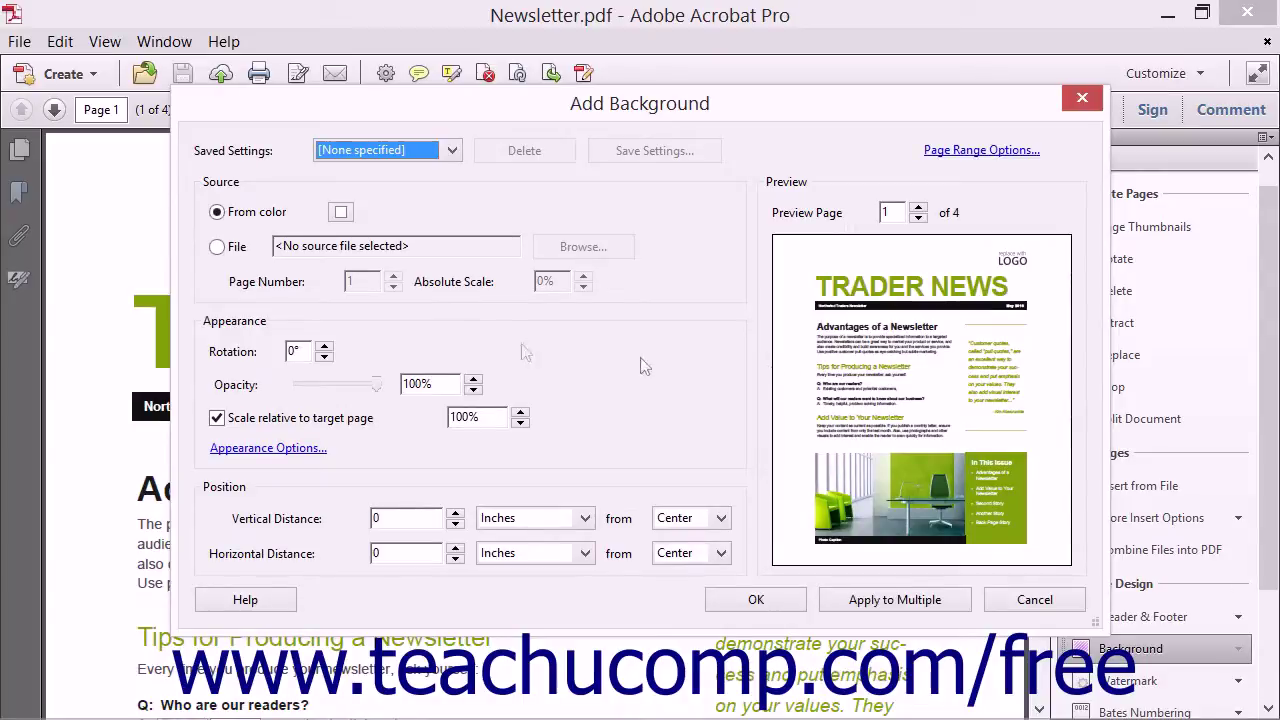
{"action": "left_click", "coordinate": [218, 211]}
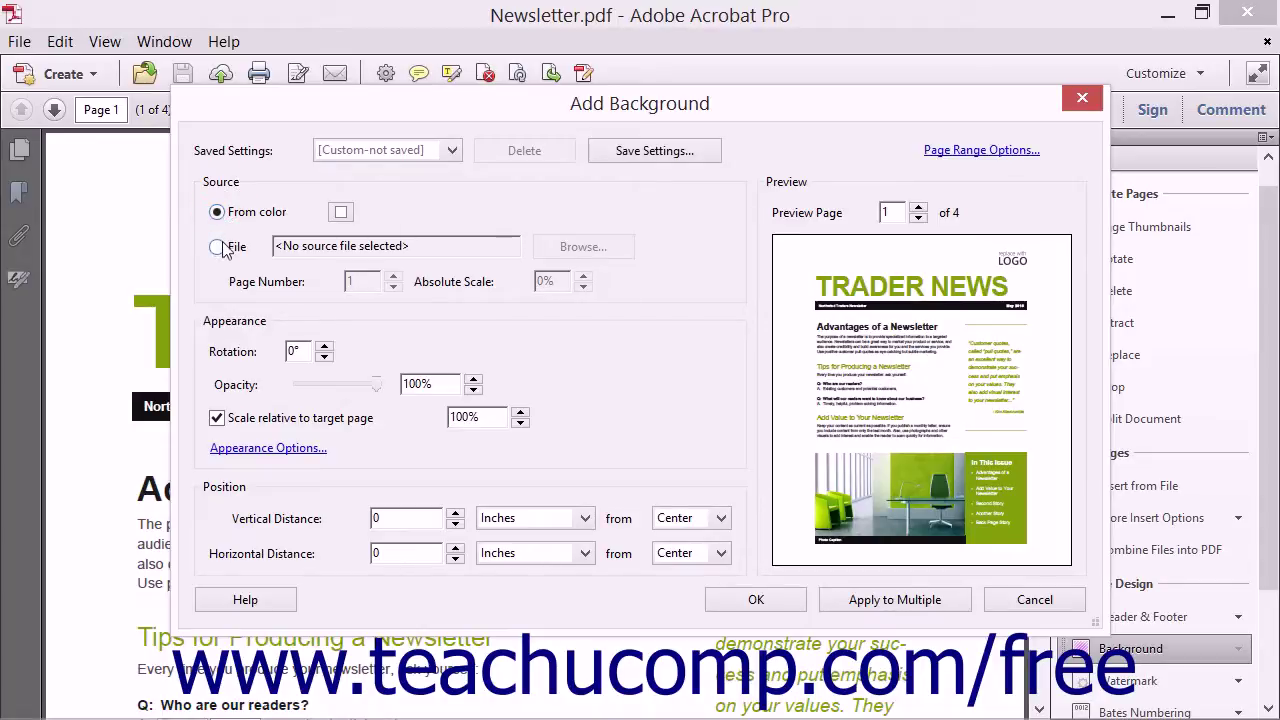
{"action": "left_click", "coordinate": [219, 246]}
{"action": "left_click", "coordinate": [219, 212]}
{"action": "left_click", "coordinate": [340, 212]}
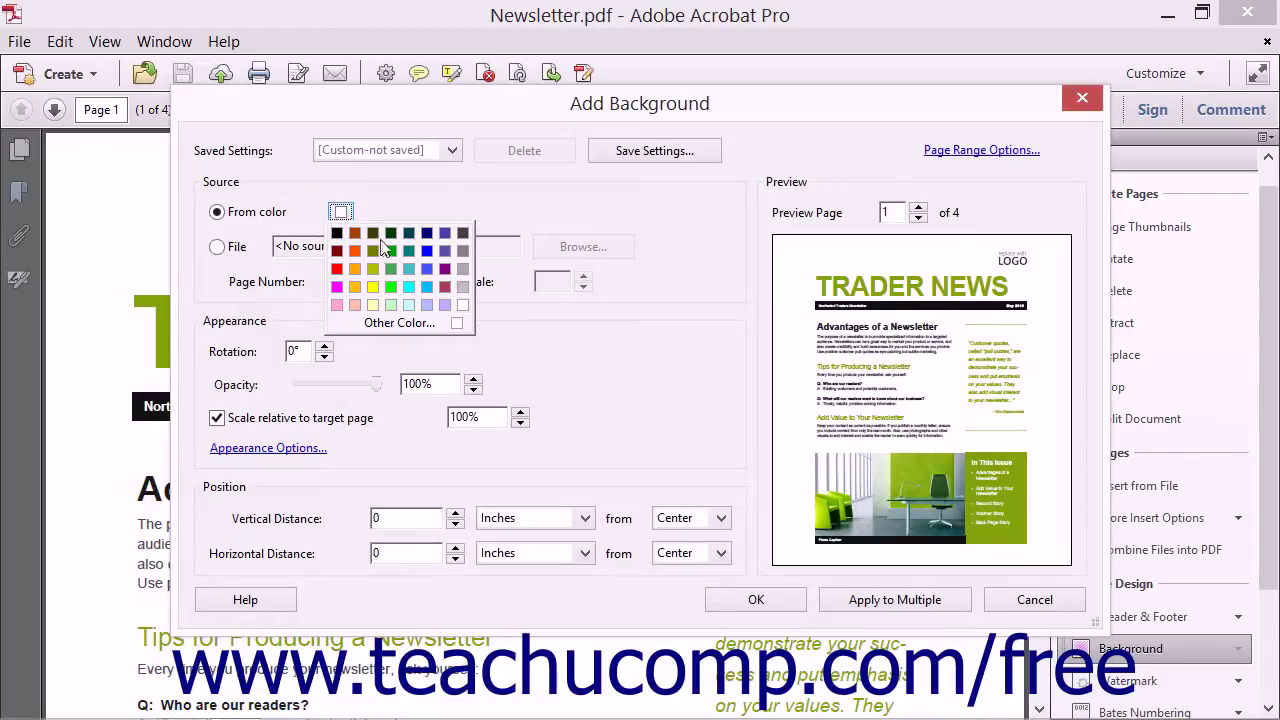
- Open the Other Color custom colour picker for the background
{"action": "left_click", "coordinate": [380, 323]}
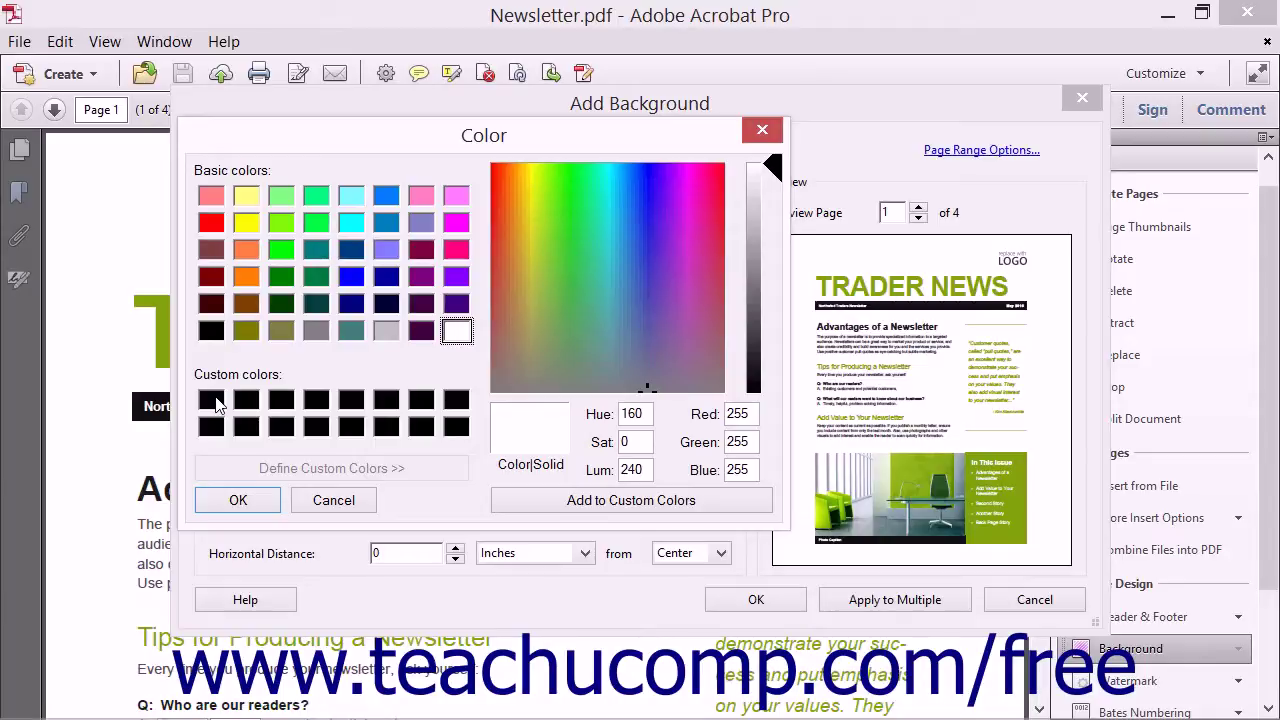
- Mix olive (Red 183, Green 183, Blue 102) in the first custom slot and add it to custom colours
{"action": "left_click", "coordinate": [211, 400]}
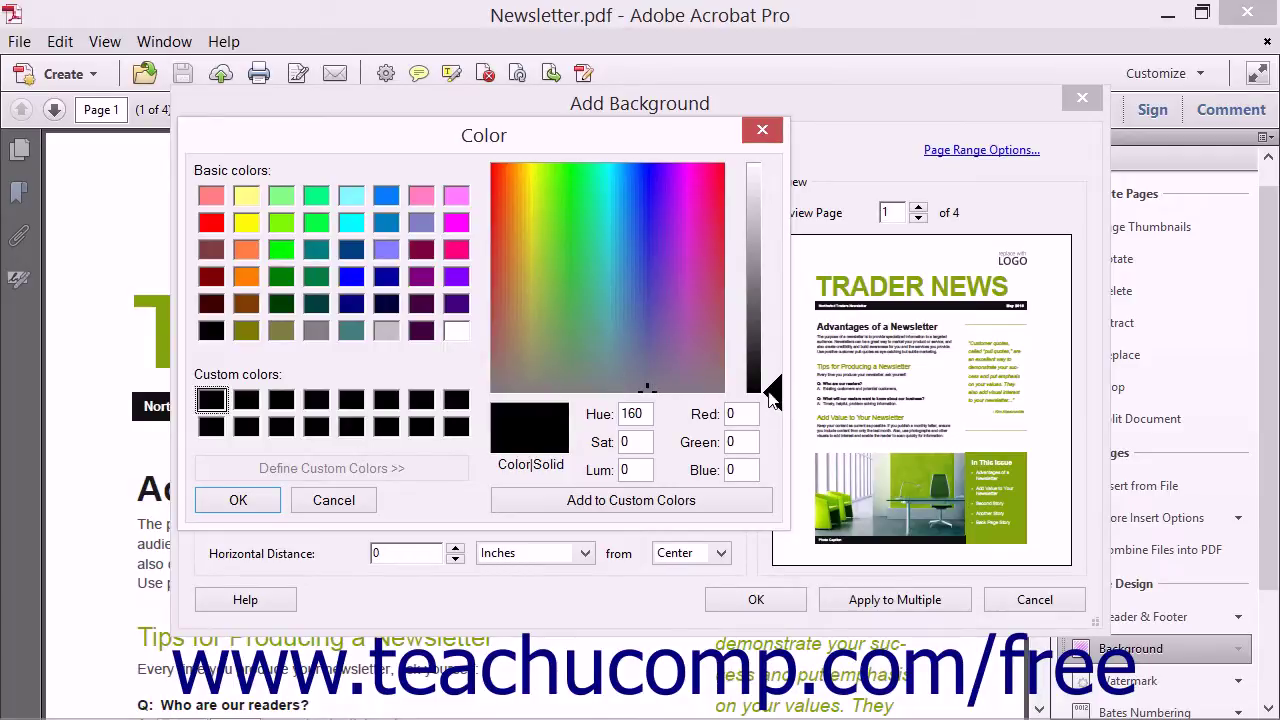
{"action": "left_click_drag", "start_coordinate": [770, 398], "coordinate": [779, 274]}
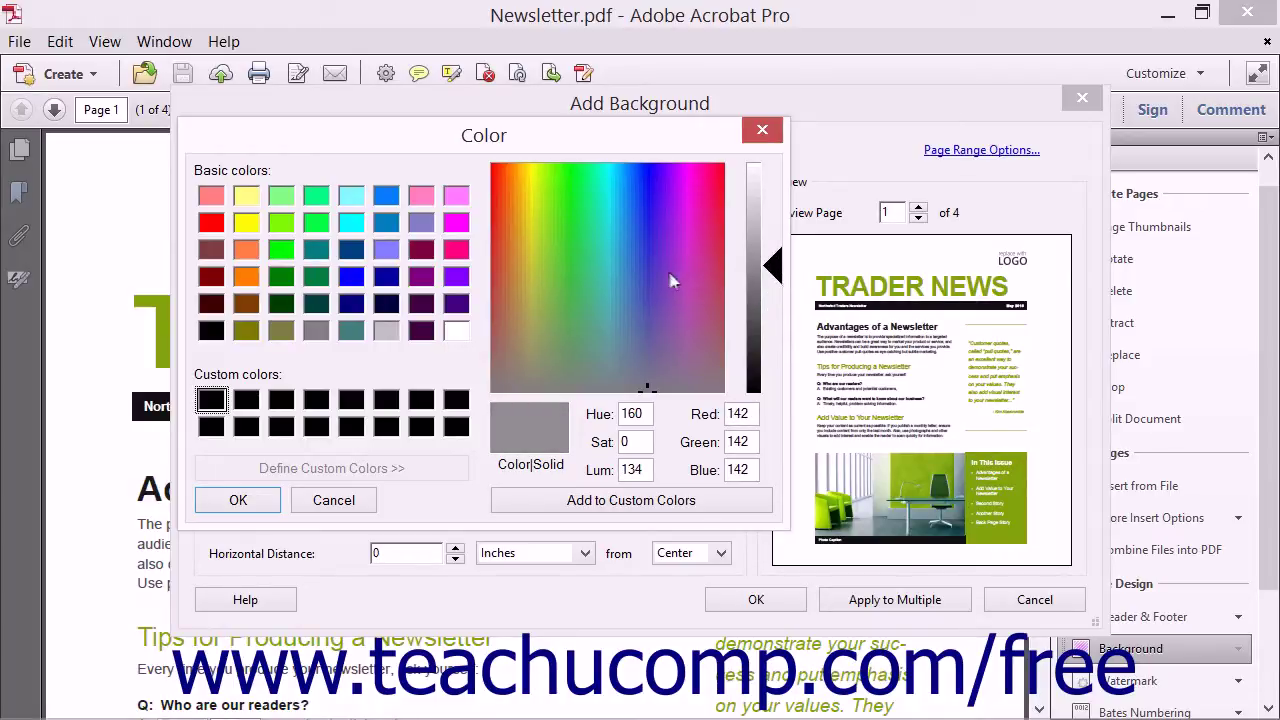
{"action": "left_click_drag", "start_coordinate": [663, 283], "coordinate": [531, 311]}
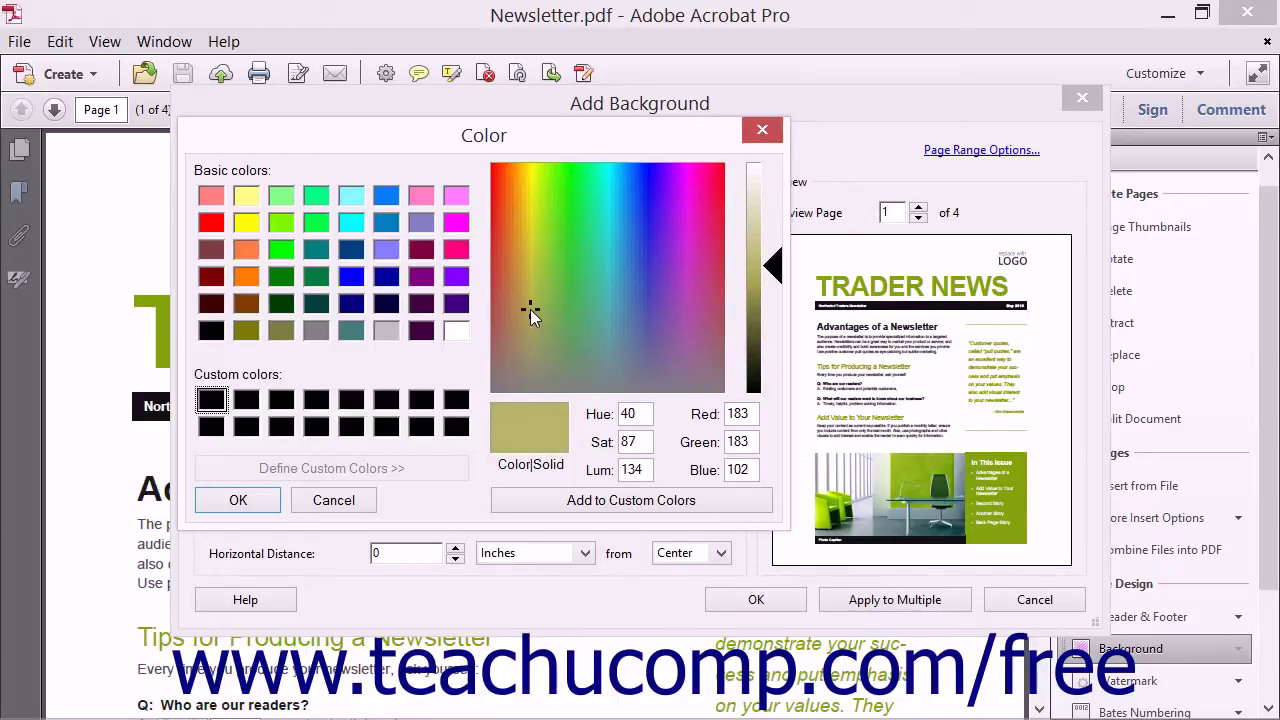
{"action": "left_click", "coordinate": [640, 413]}
{"action": "left_click", "coordinate": [745, 413]}
{"action": "left_click", "coordinate": [748, 441]}
{"action": "left_click", "coordinate": [750, 469]}
{"action": "left_click", "coordinate": [686, 510]}
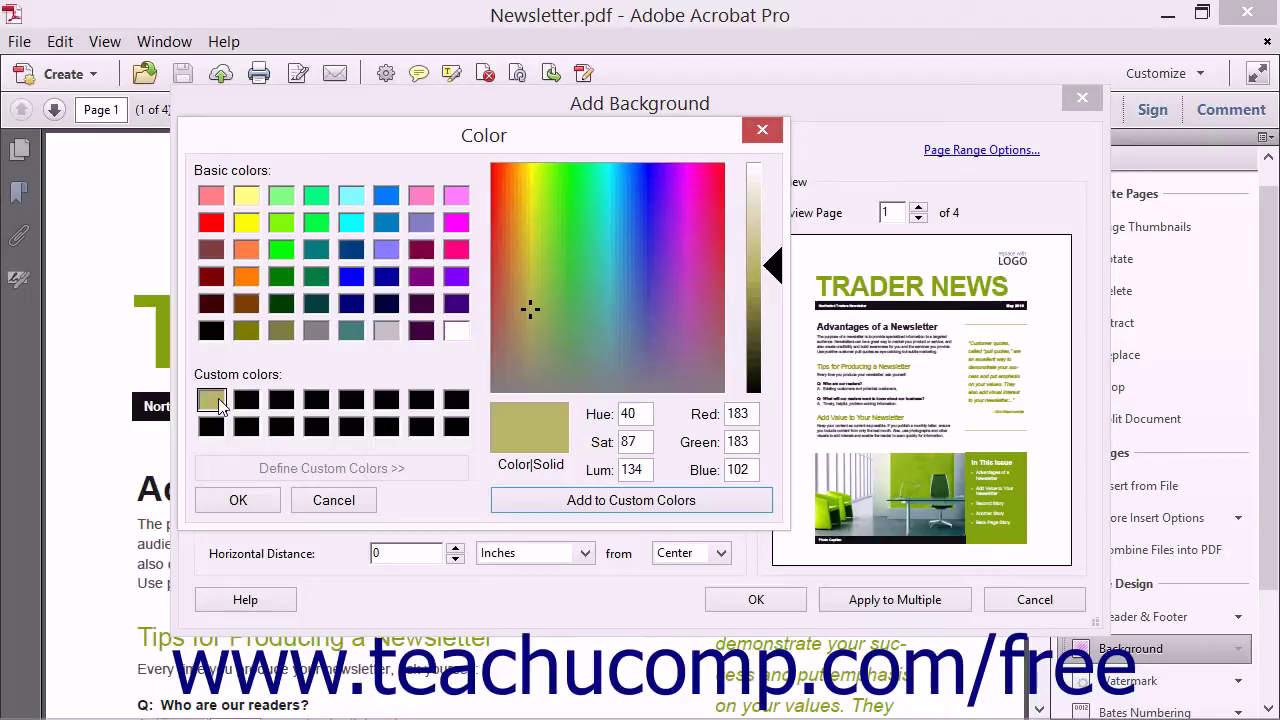
- Accept the olive colour, then switch the background source to File
{"action": "left_click", "coordinate": [240, 500]}
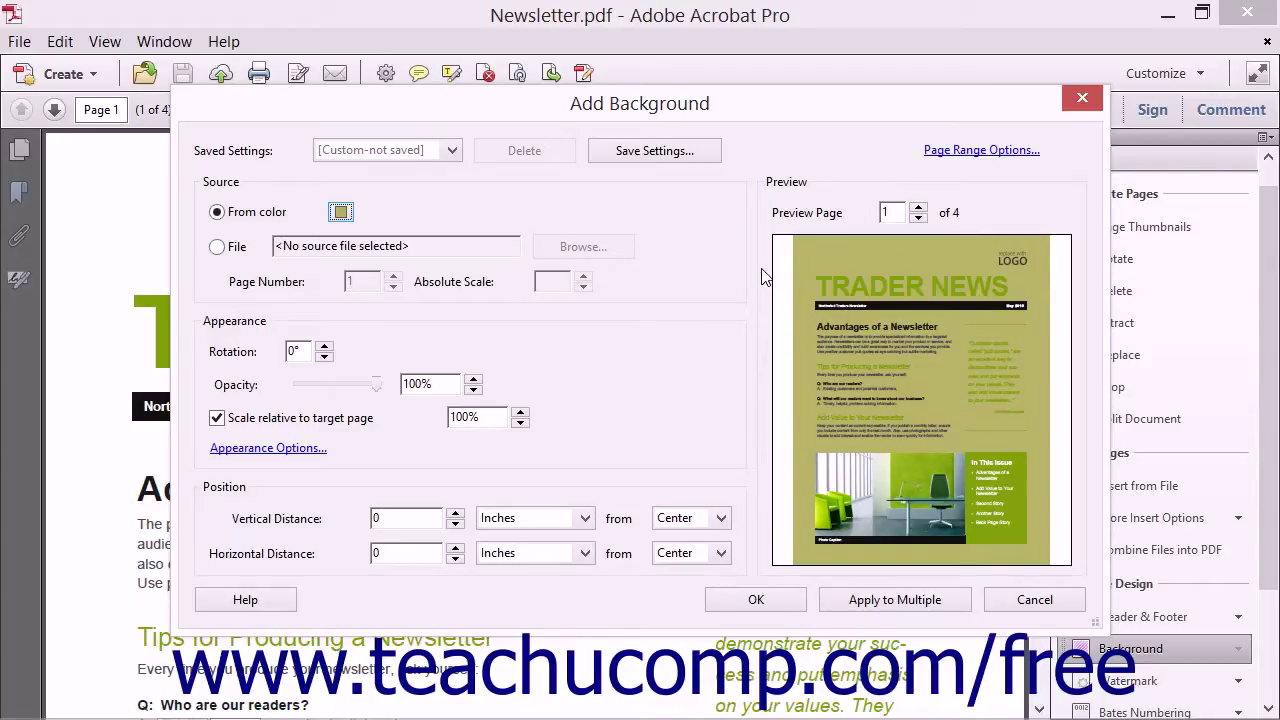
{"action": "left_click", "coordinate": [218, 247]}
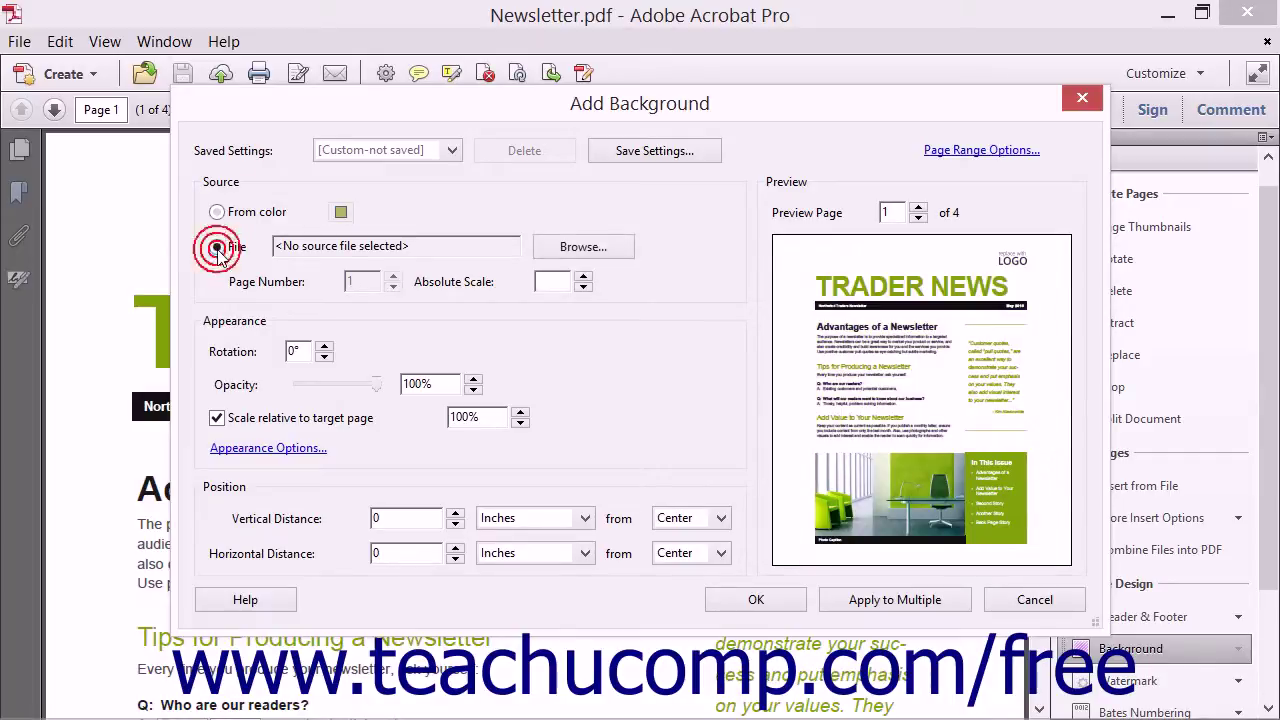
- Load Page Background.pdf from the Documents folder as the background file
{"action": "left_click", "coordinate": [603, 249]}
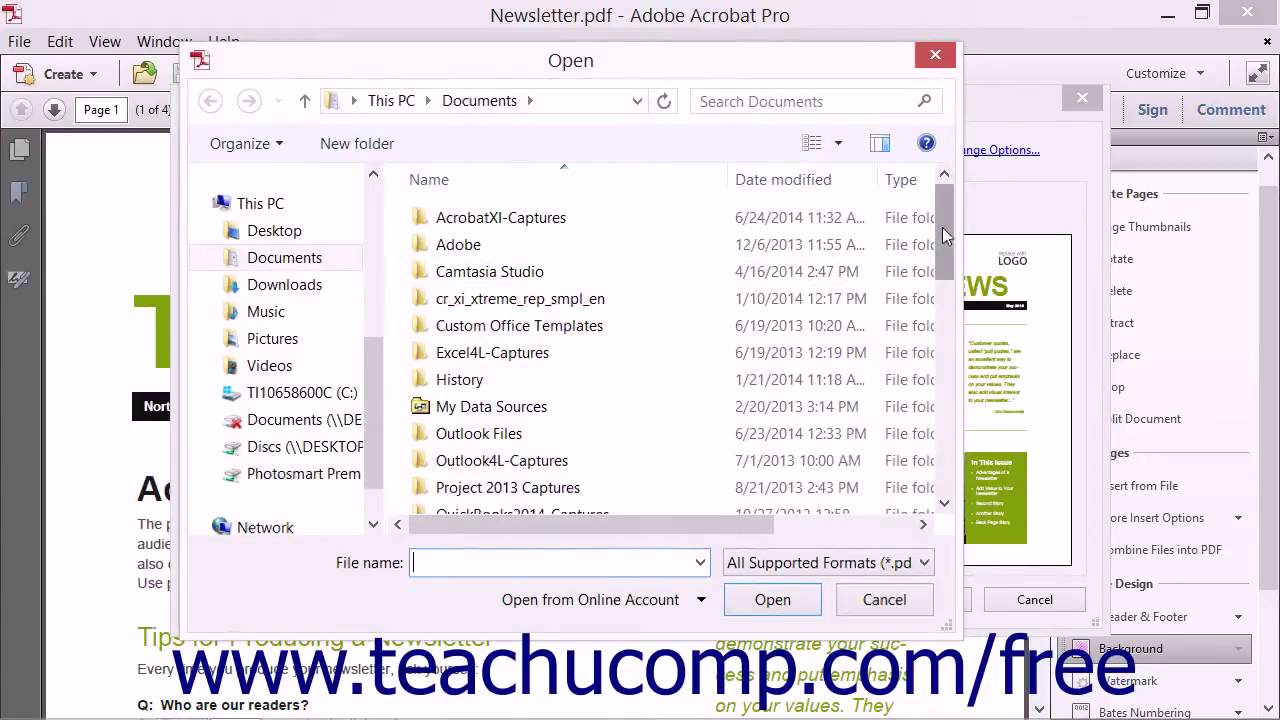
{"action": "left_click_drag", "start_coordinate": [946, 228], "coordinate": [950, 414]}
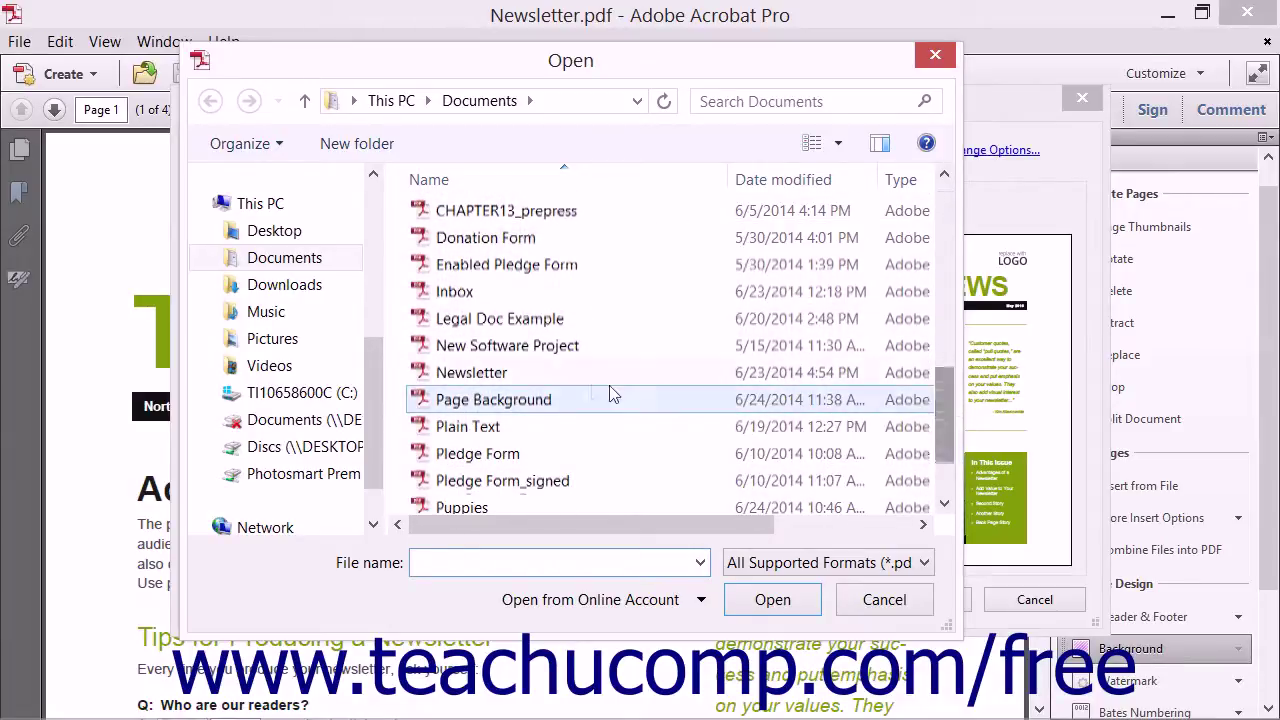
{"action": "left_click", "coordinate": [551, 400]}
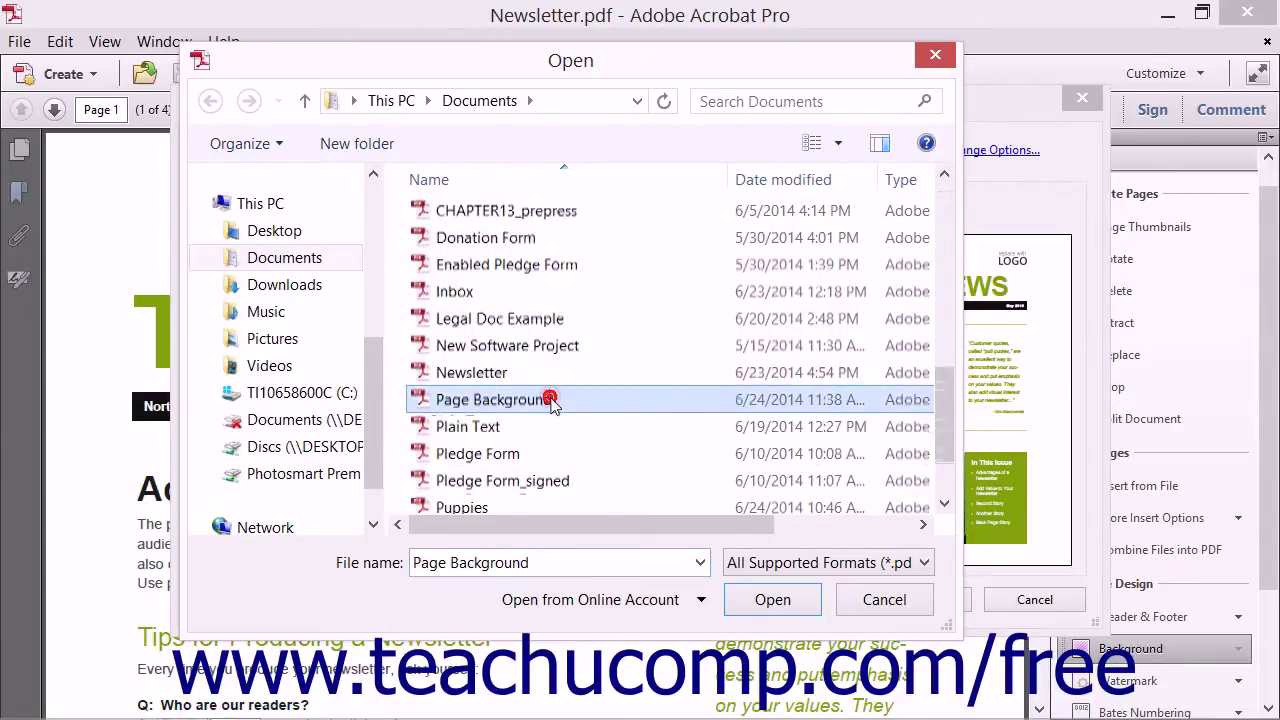
{"action": "left_click", "coordinate": [768, 599]}
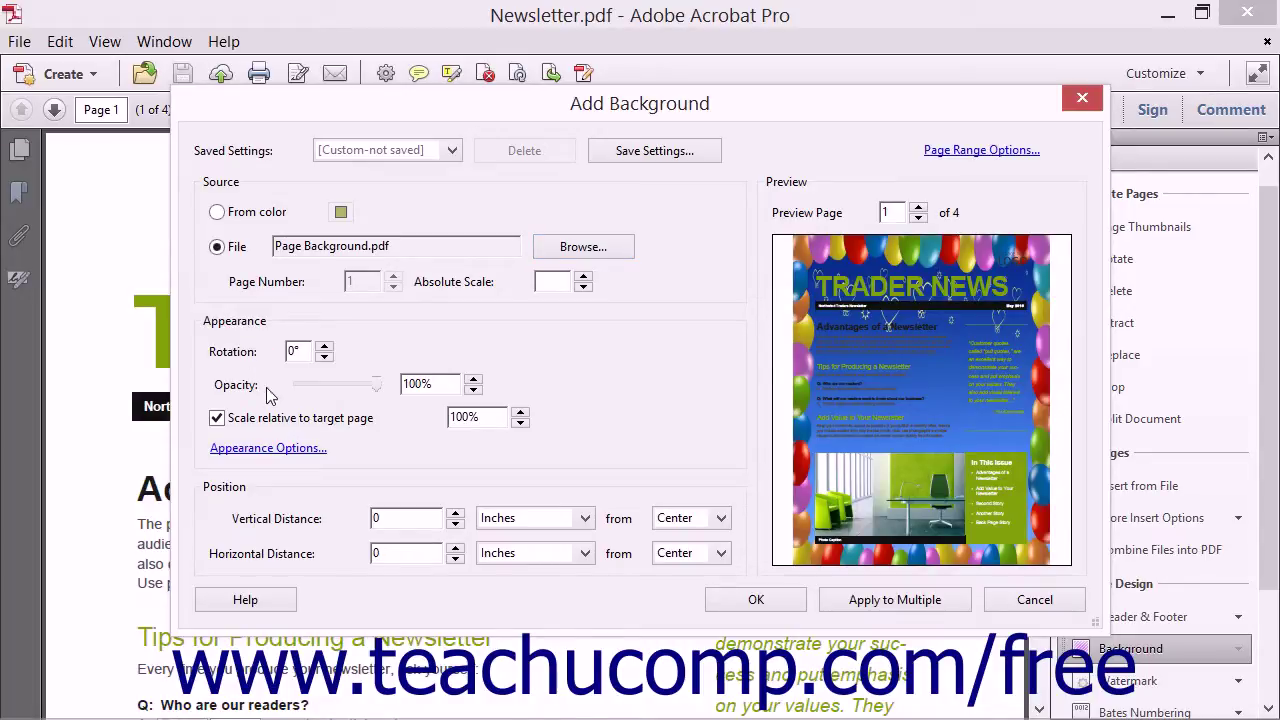
- Set background opacity to 81%, turn off scaling to the page, and show it on print and screen
{"action": "left_click", "coordinate": [450, 385]}
{"action": "left_click_drag", "start_coordinate": [380, 386], "coordinate": [364, 389]}
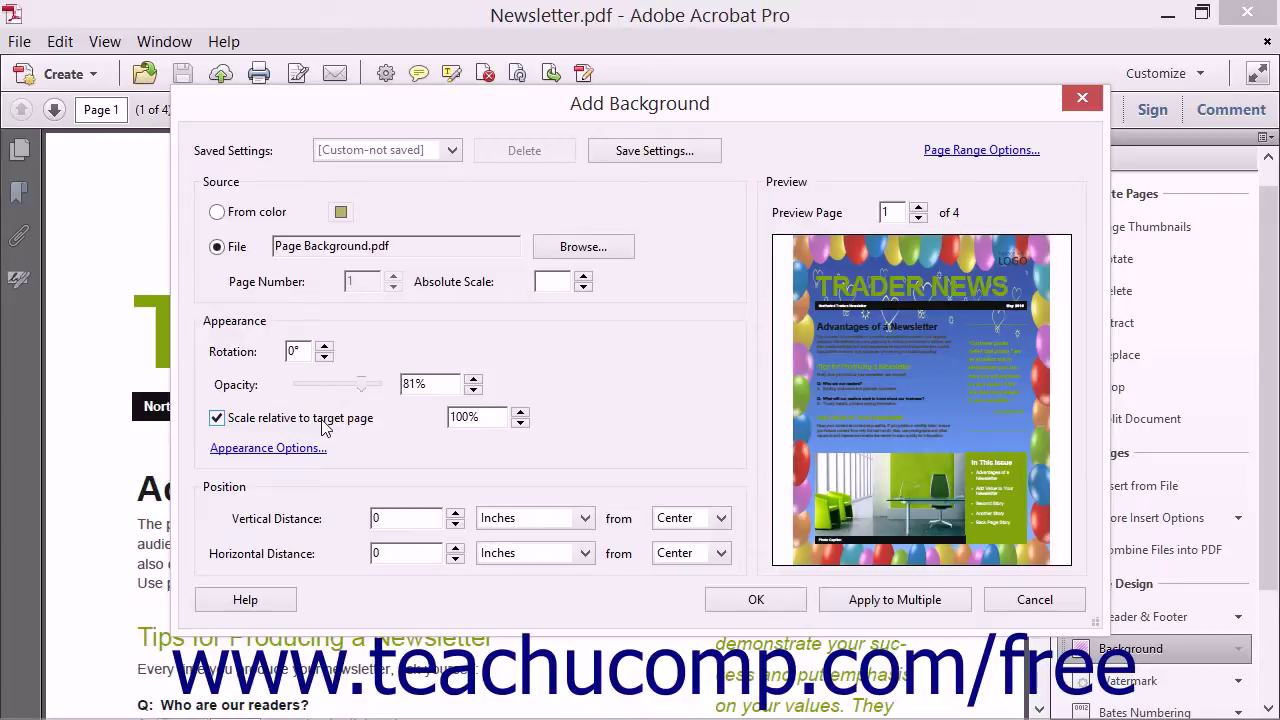
{"action": "left_click", "coordinate": [429, 425]}
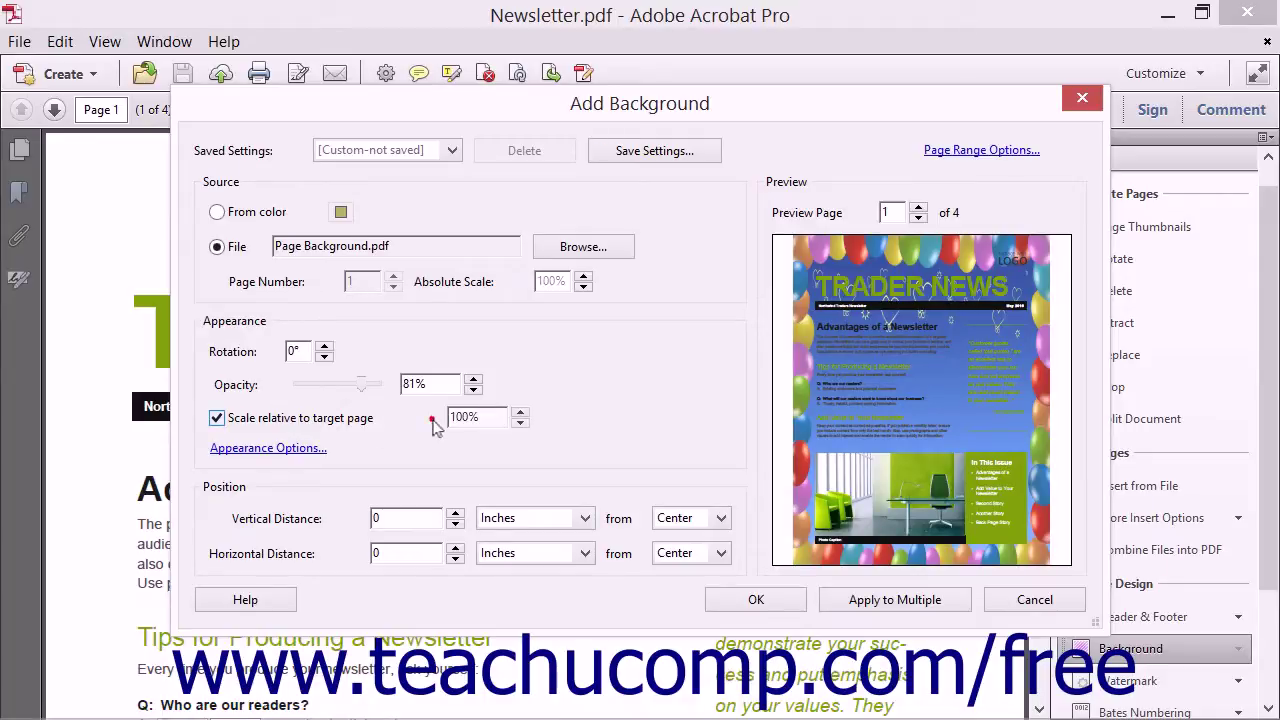
{"action": "left_click", "coordinate": [313, 449]}
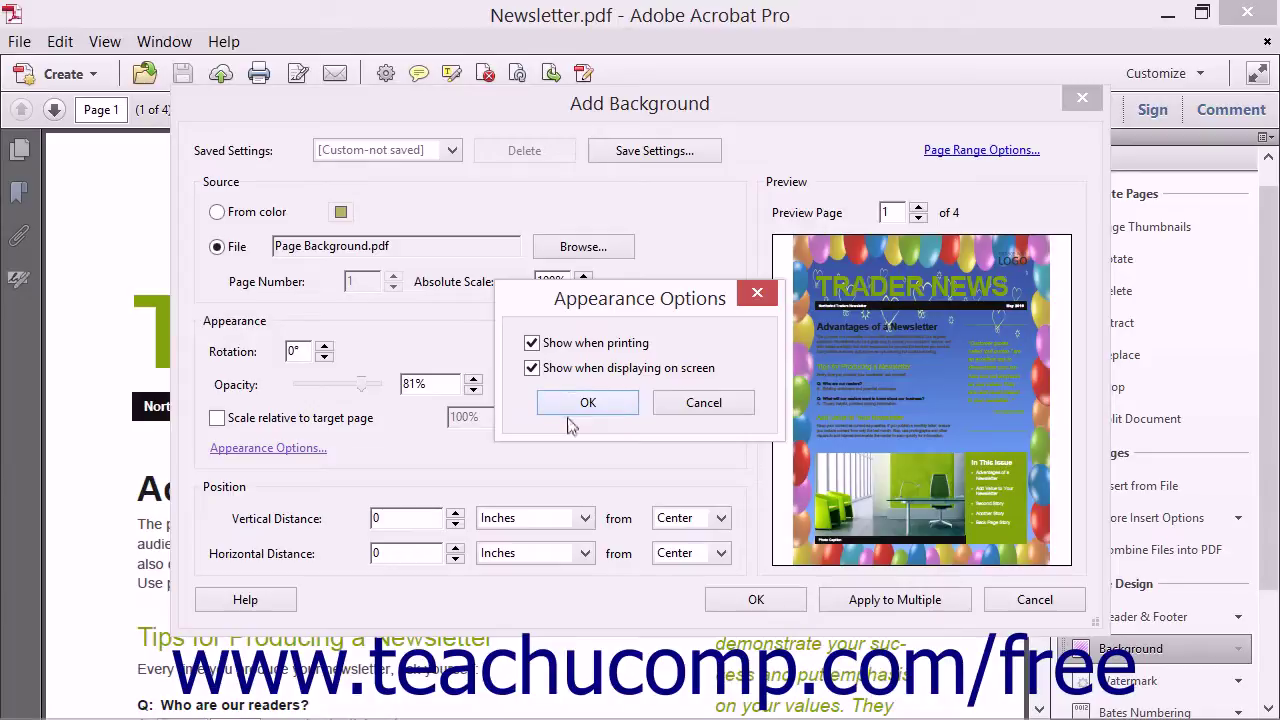
{"action": "left_click", "coordinate": [258, 516]}
{"action": "left_click", "coordinate": [580, 405]}
{"action": "left_click", "coordinate": [342, 553]}
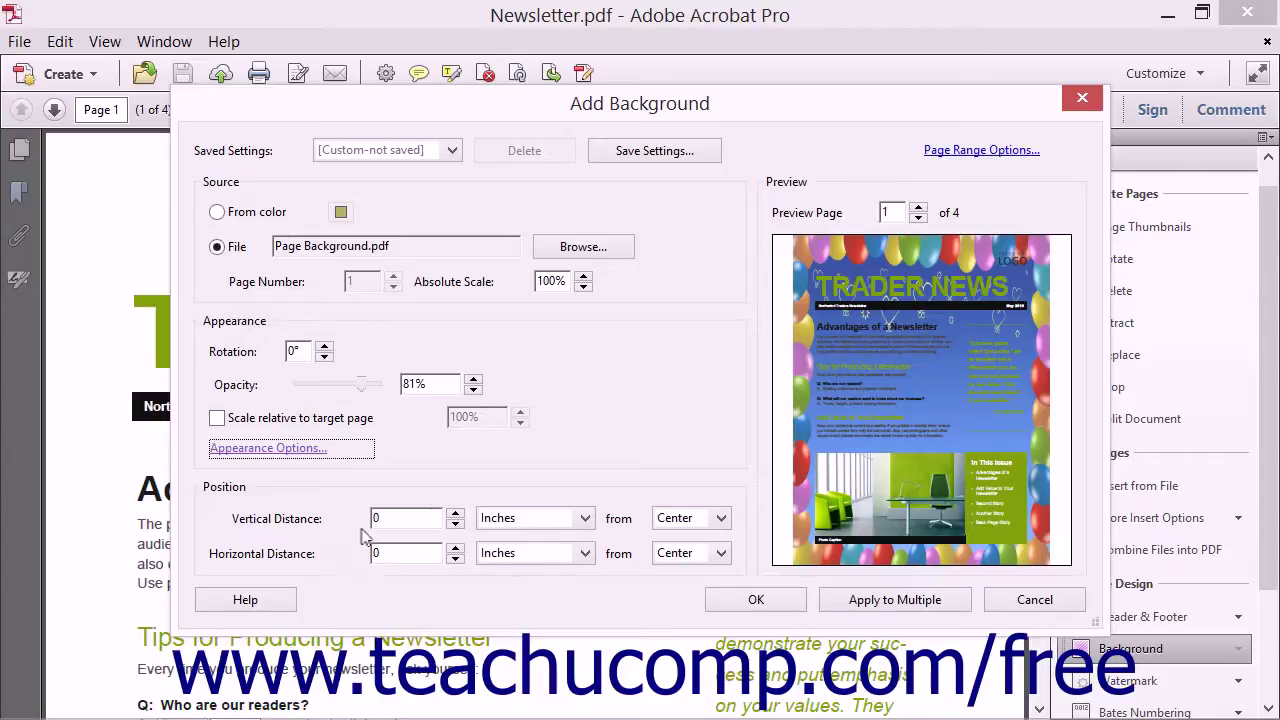
{"action": "left_click", "coordinate": [489, 498]}
- Keep All Pages with the subset All pages in range in Page Range Options
{"action": "left_click", "coordinate": [898, 146]}
{"action": "left_click", "coordinate": [983, 155]}
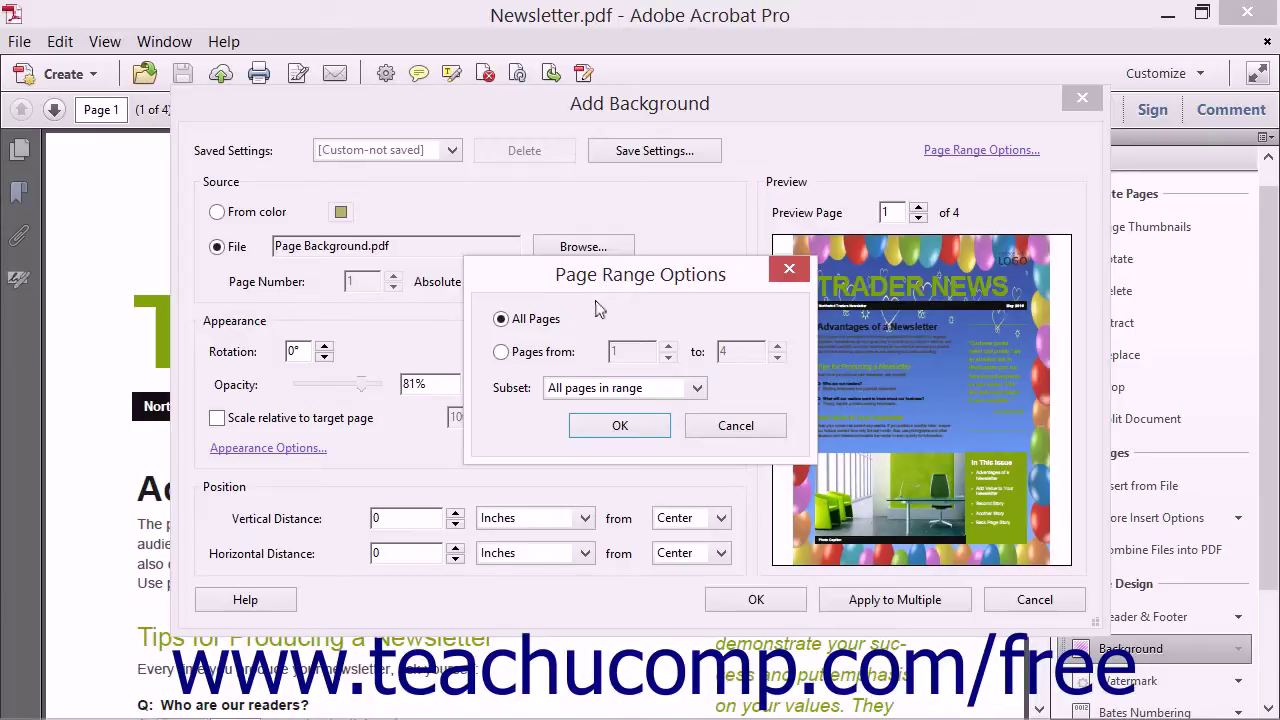
{"action": "left_click", "coordinate": [606, 425]}
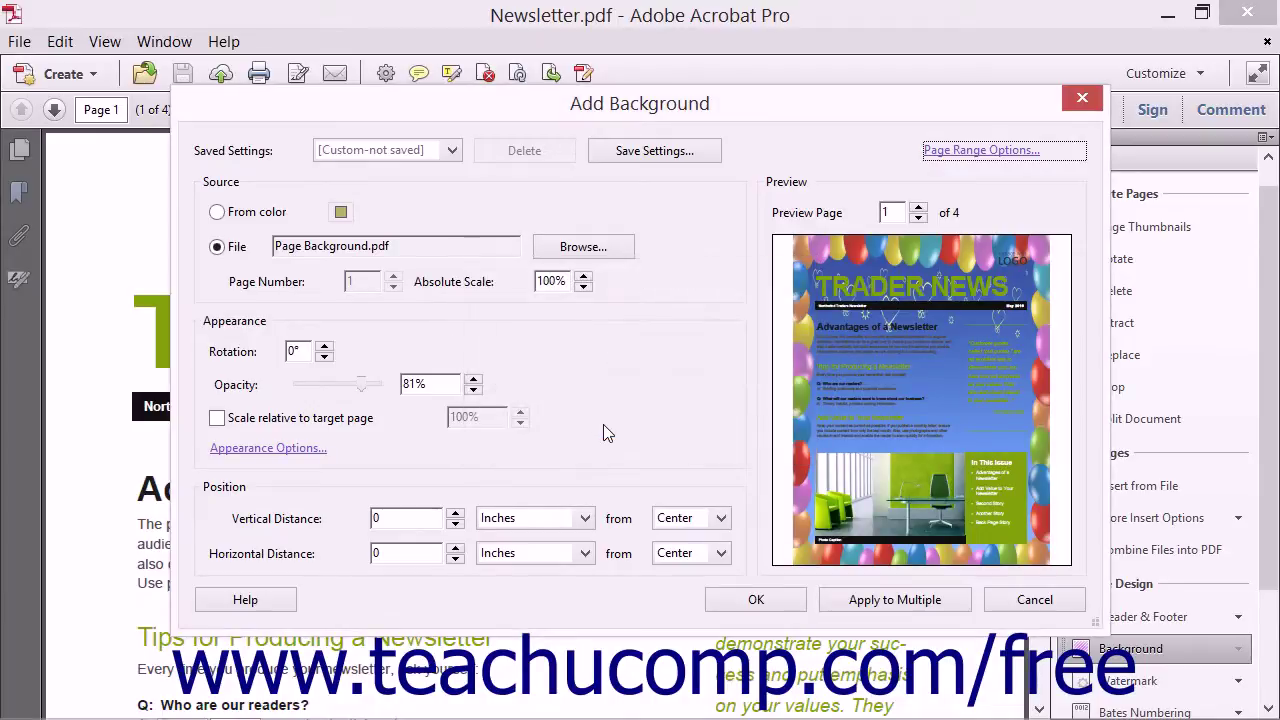
{"action": "left_click", "coordinate": [919, 207]}
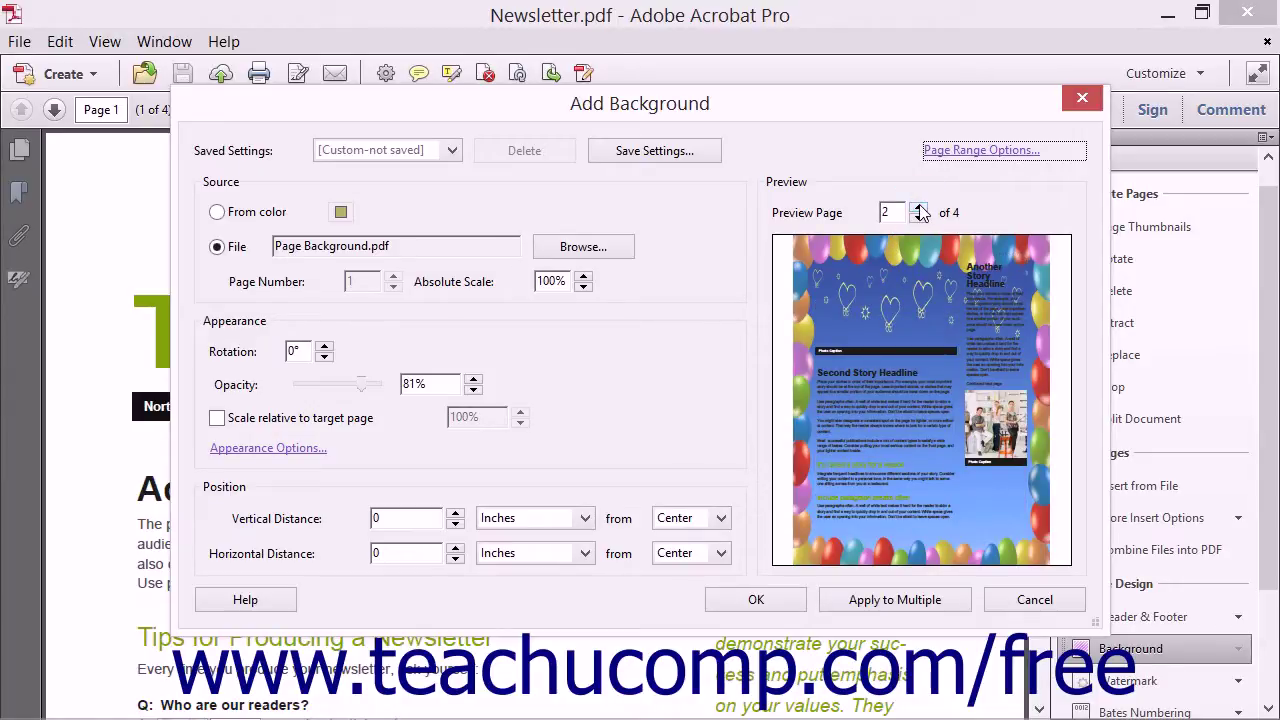
{"action": "left_click", "coordinate": [919, 207]}
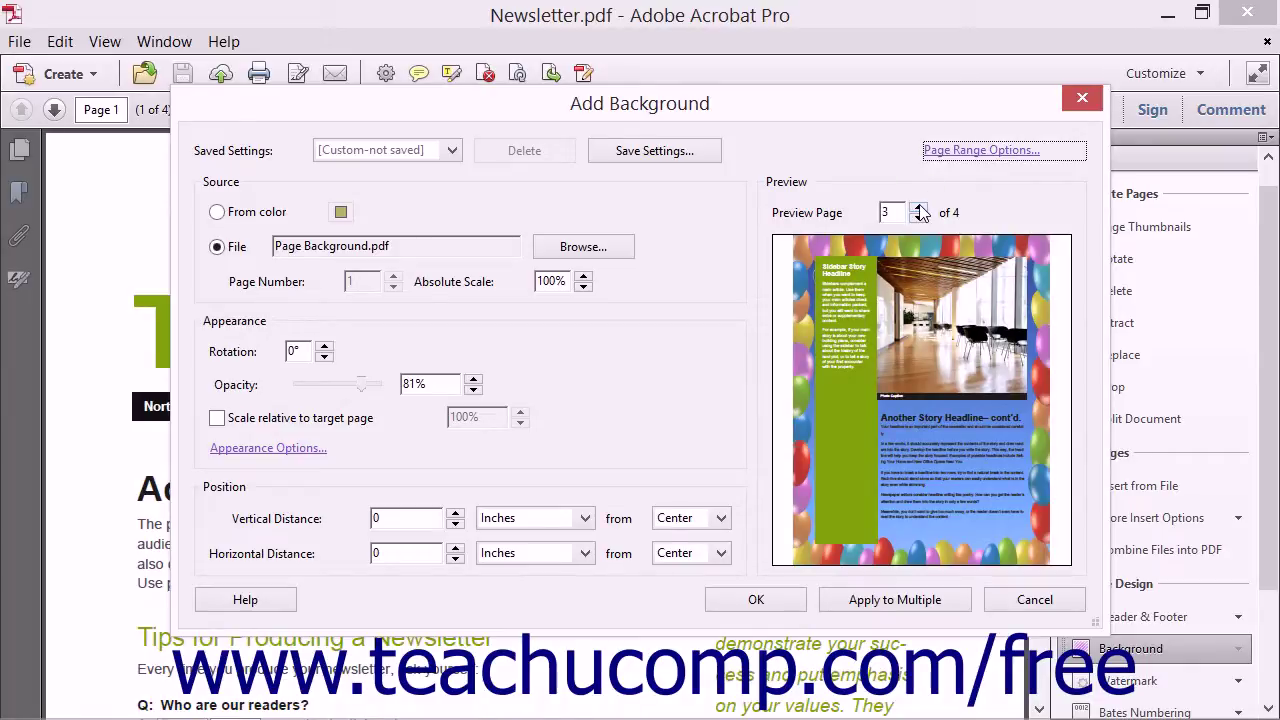
{"action": "left_click", "coordinate": [919, 207]}
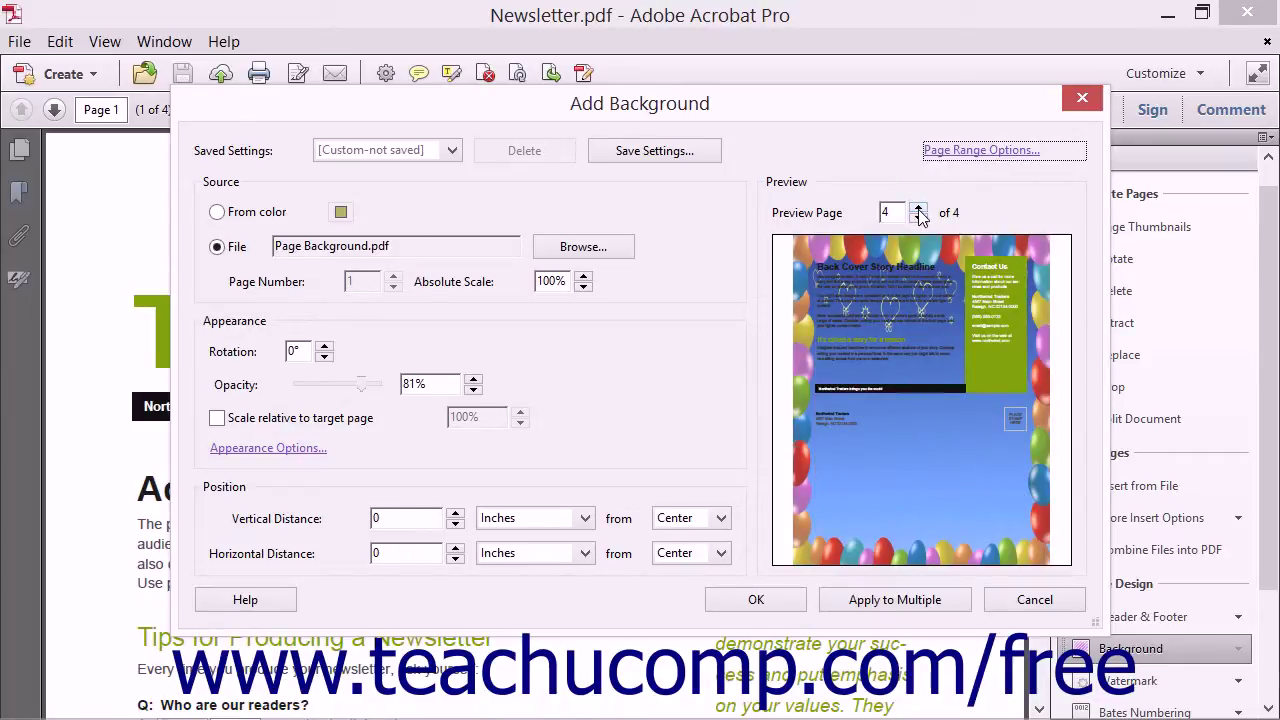
{"action": "left_click", "coordinate": [918, 219]}
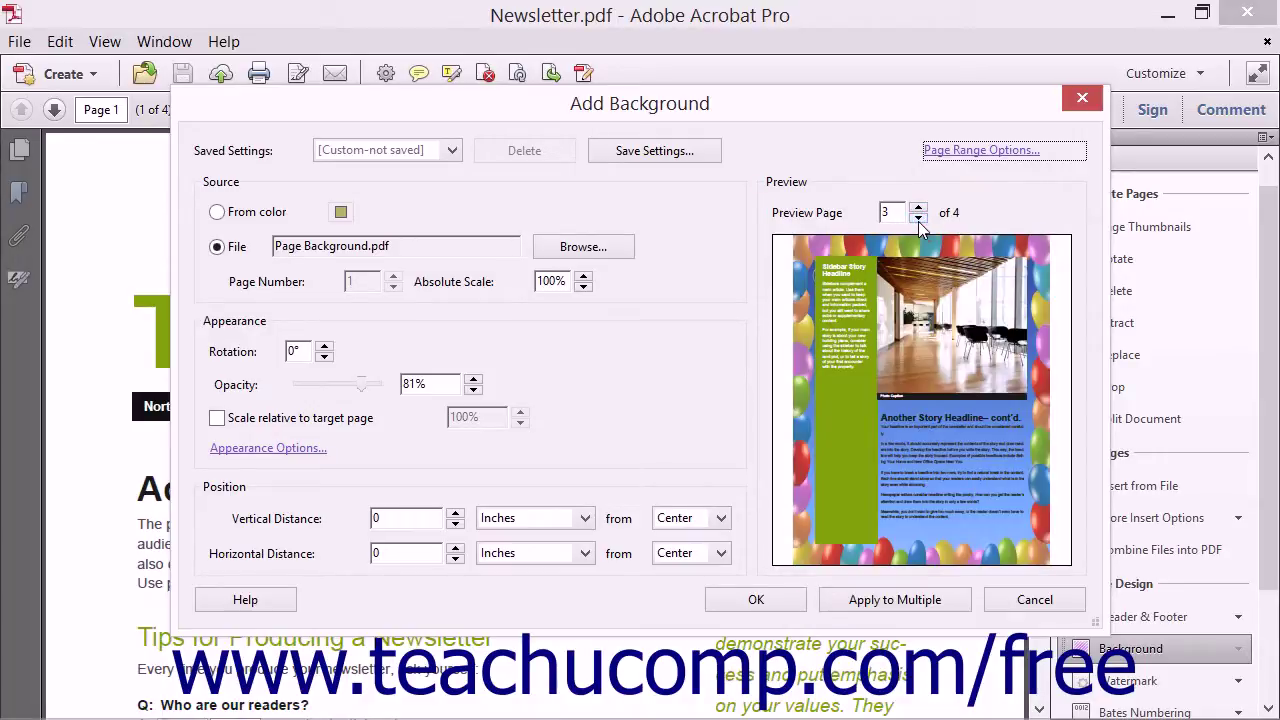
{"action": "left_click", "coordinate": [918, 219]}
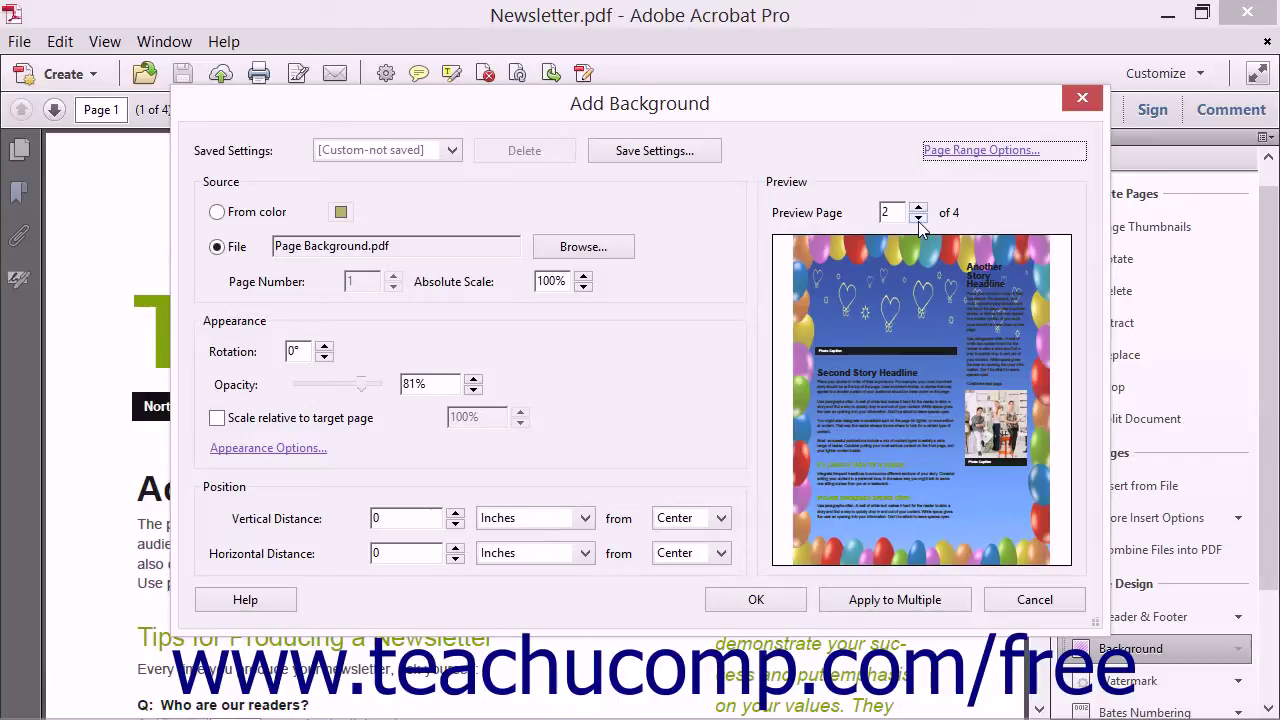
{"action": "left_click", "coordinate": [918, 219]}
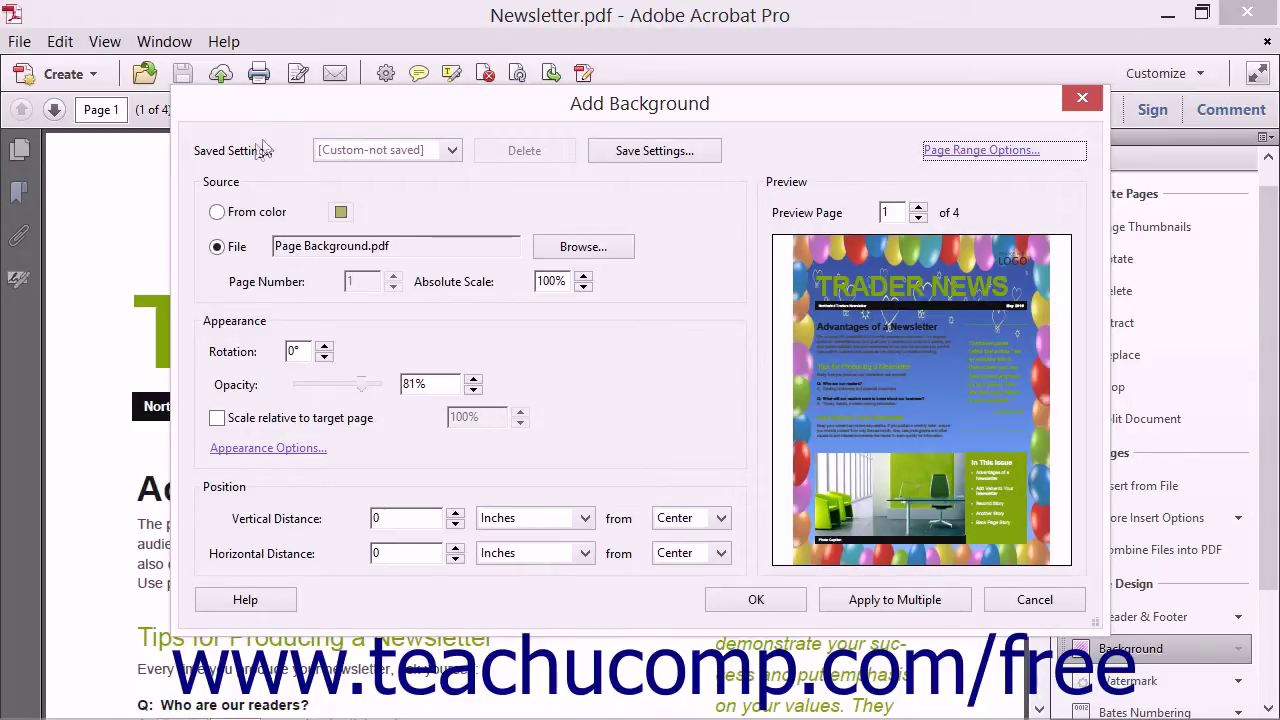
- Save the background settings as 'Back1' and confirm it appears in the Saved Settings list
{"action": "left_click", "coordinate": [617, 155]}
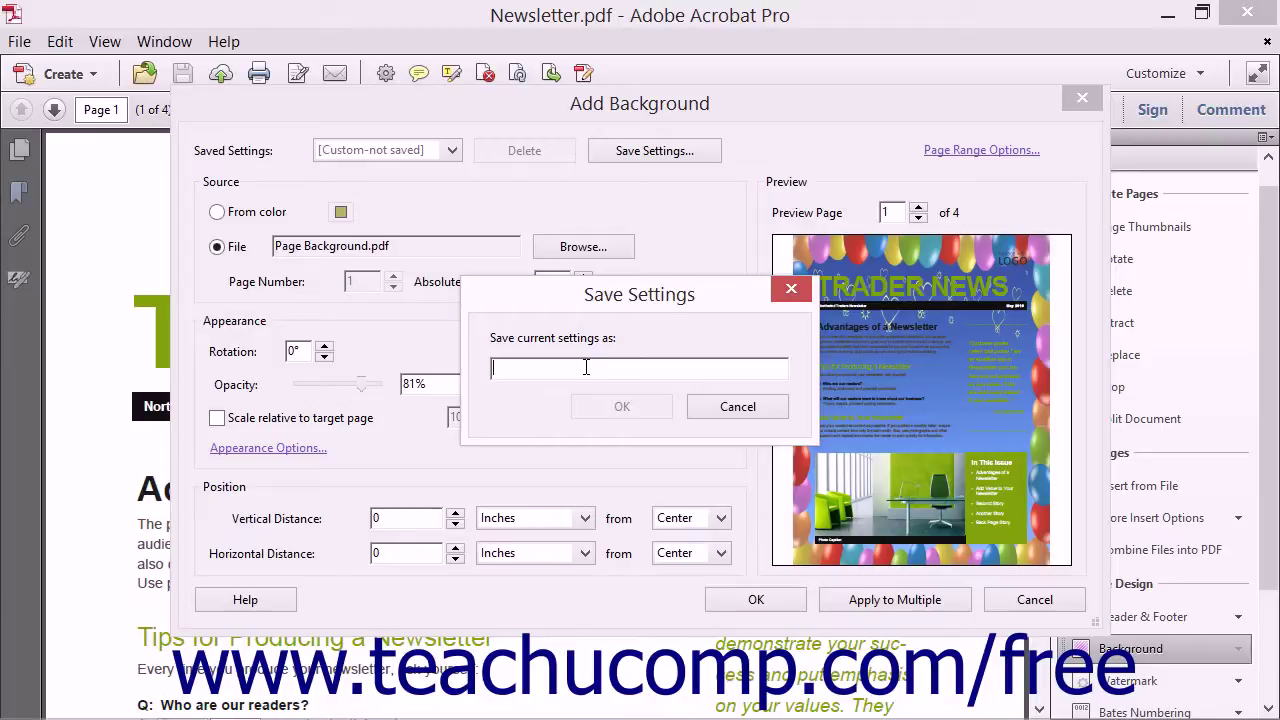
{"action": "type", "text": "Back1"}
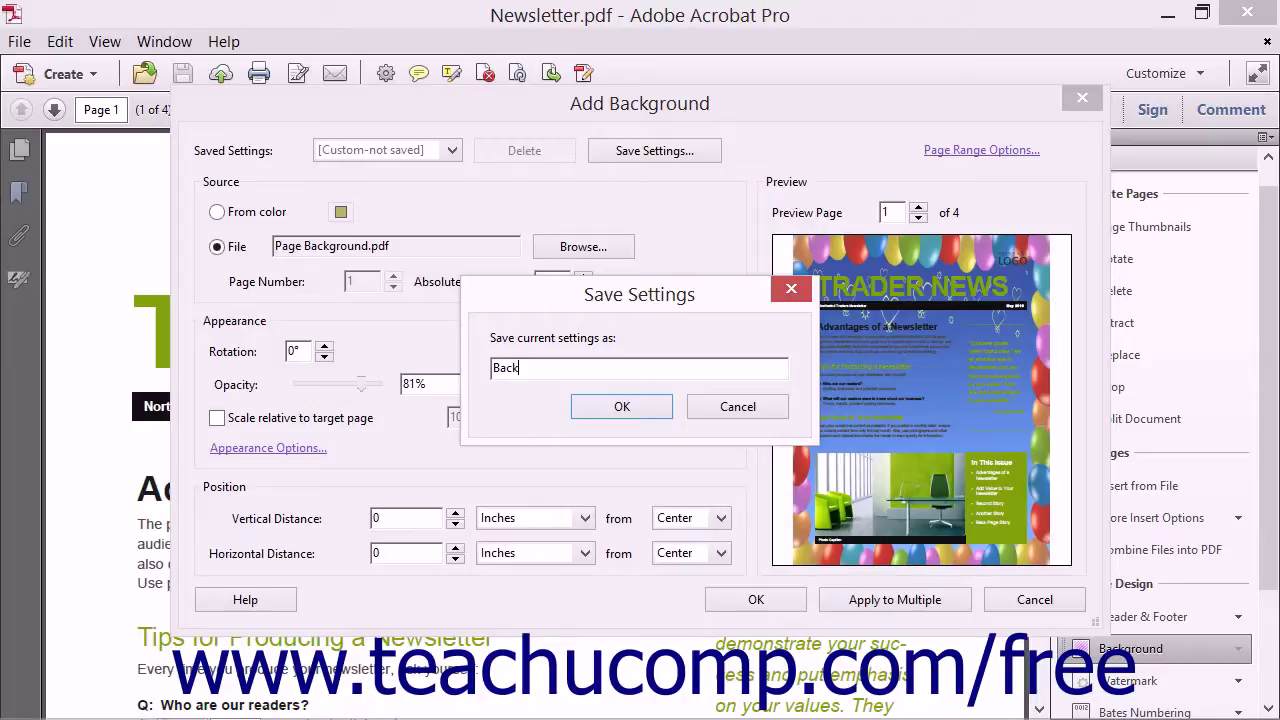
{"action": "left_click", "coordinate": [614, 406]}
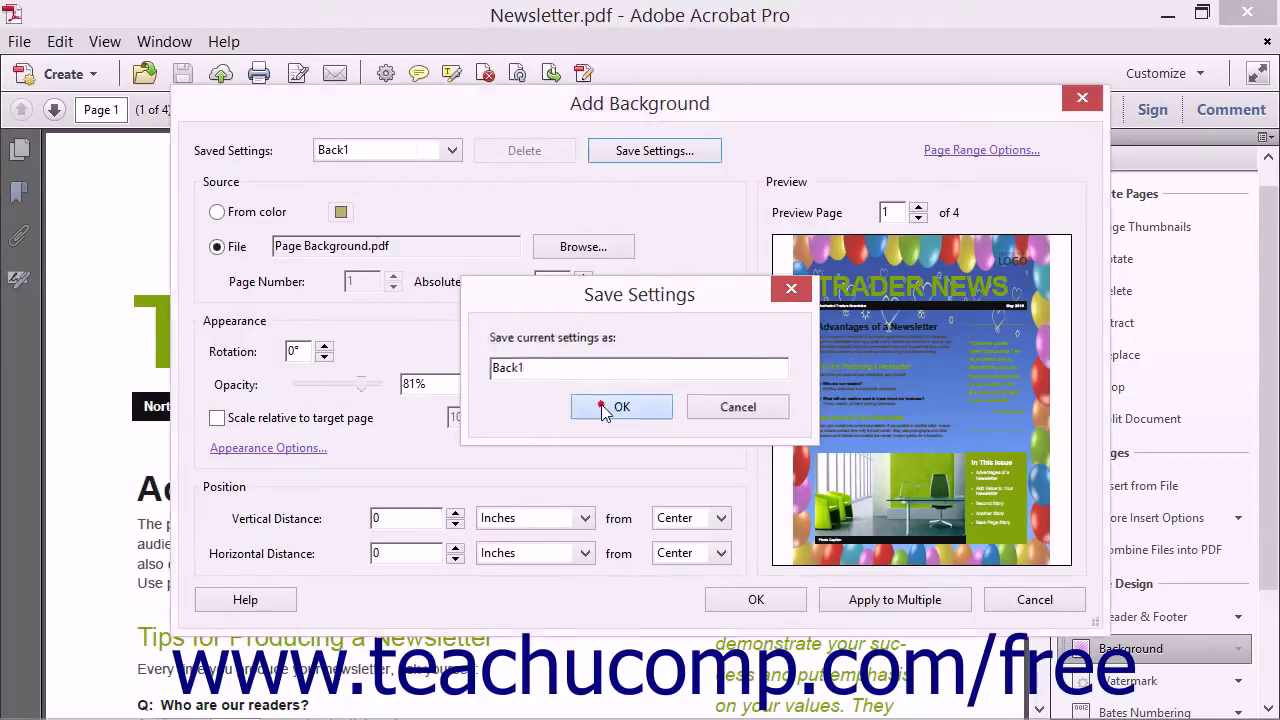
{"action": "left_click", "coordinate": [452, 150]}
{"action": "left_click", "coordinate": [466, 160]}
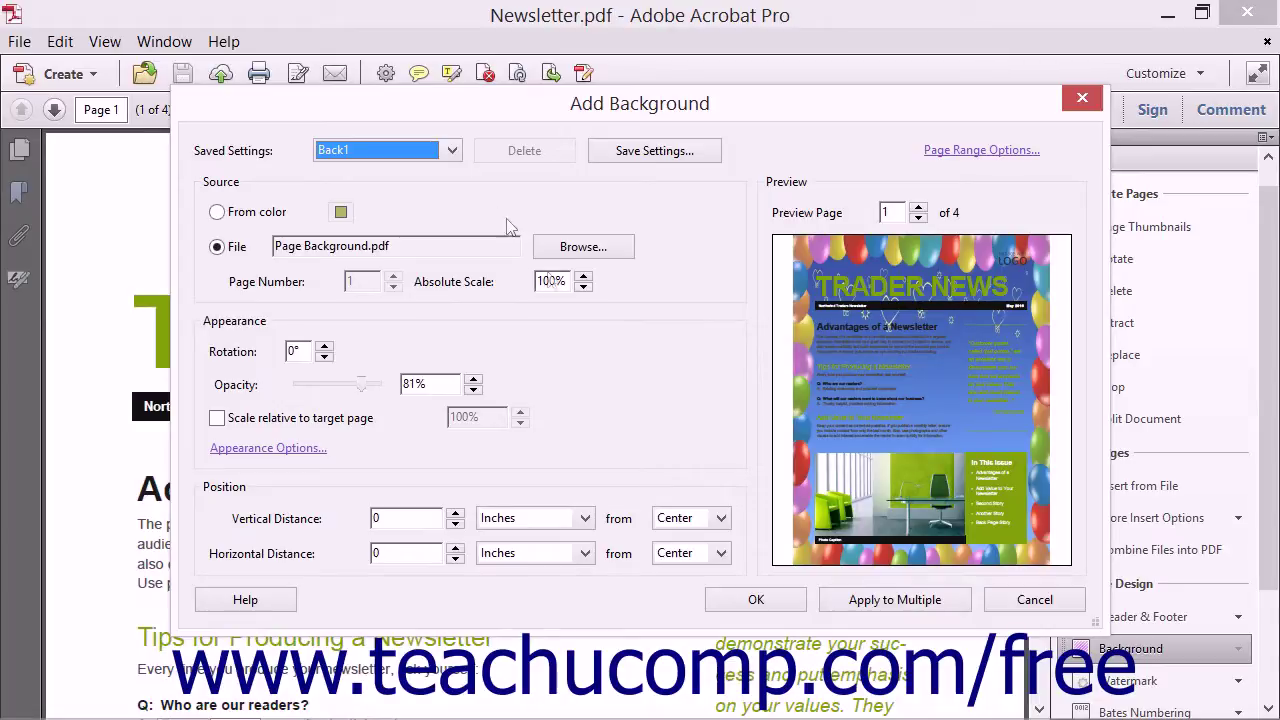
- Apply the 81% balloon background to Newsletter.pdf and reopen the Background options
{"action": "left_click", "coordinate": [761, 601]}
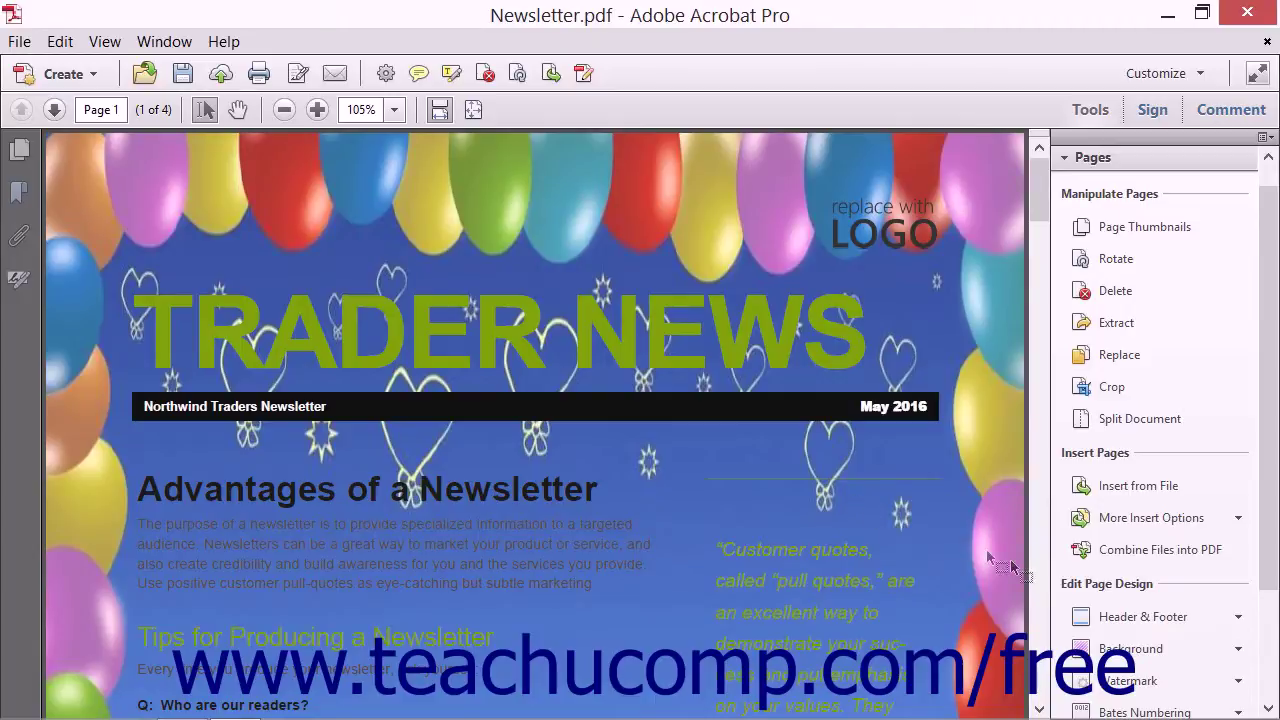
{"action": "left_click", "coordinate": [1133, 652]}
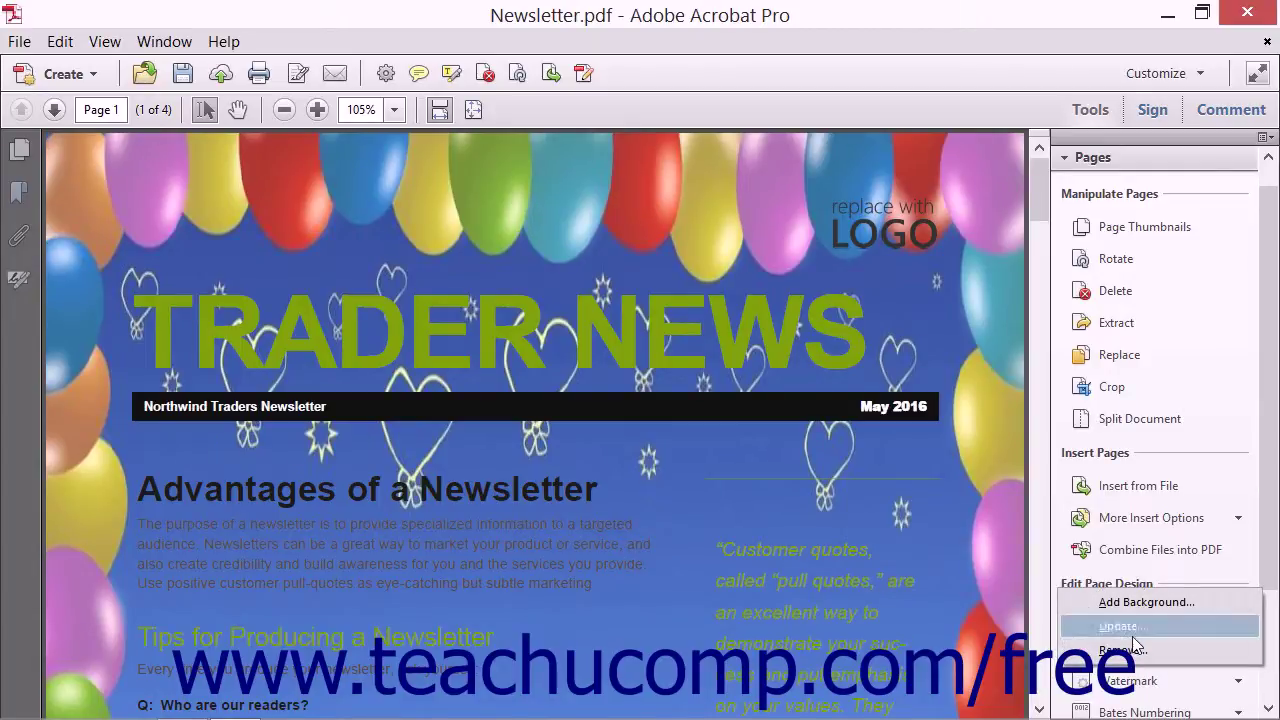
- Apply the updated balloon background to Newsletter.pdf, replacing the existing page background
{"action": "left_click", "coordinate": [1122, 626]}
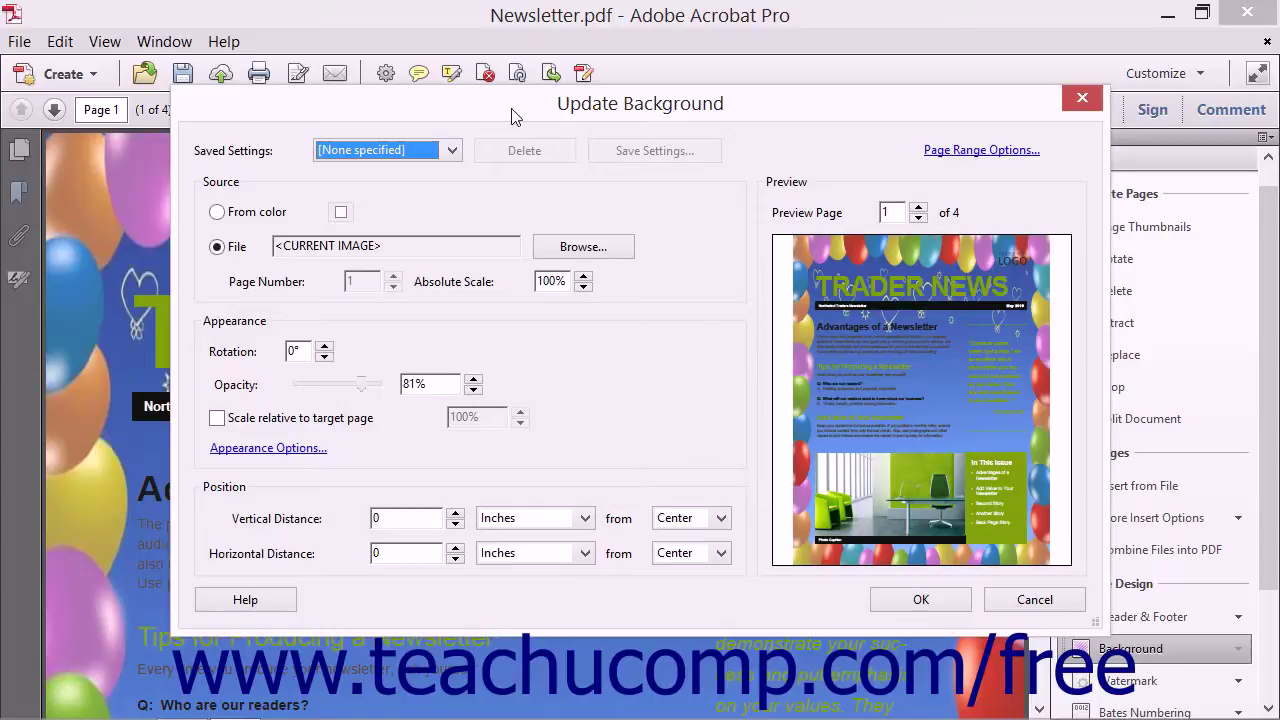
{"action": "left_click", "coordinate": [921, 600]}
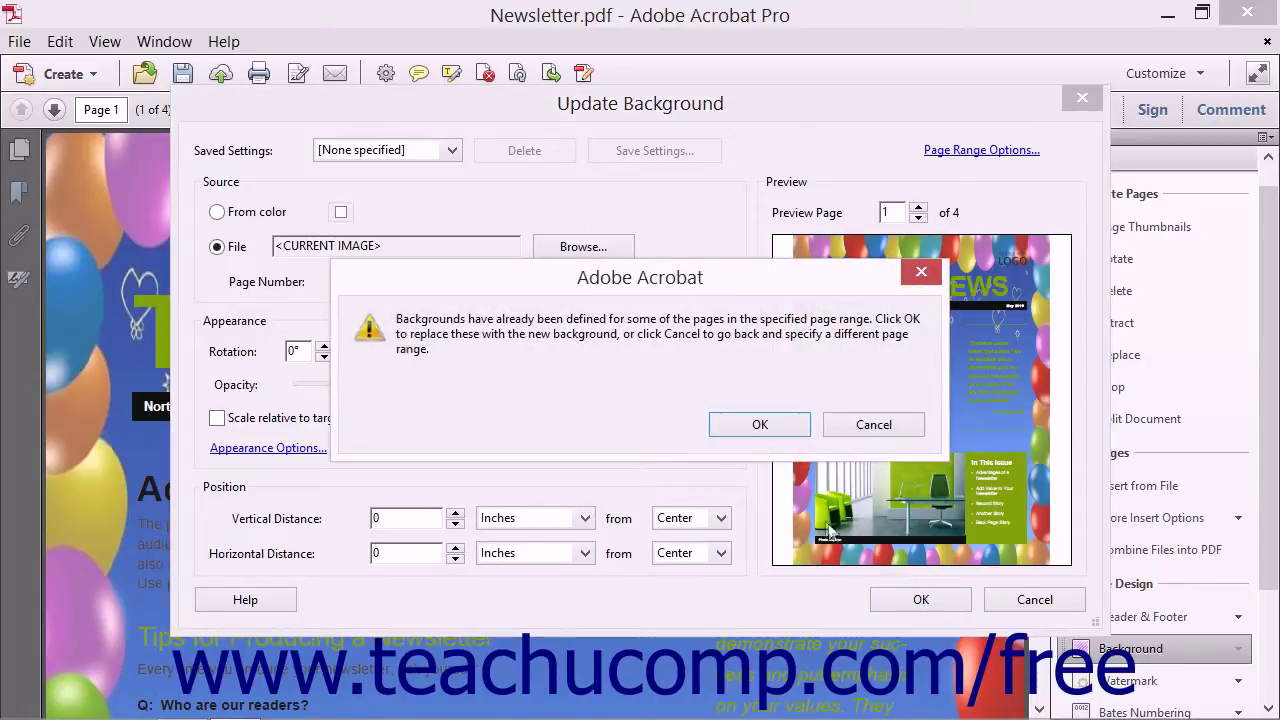
{"action": "left_click", "coordinate": [759, 425]}
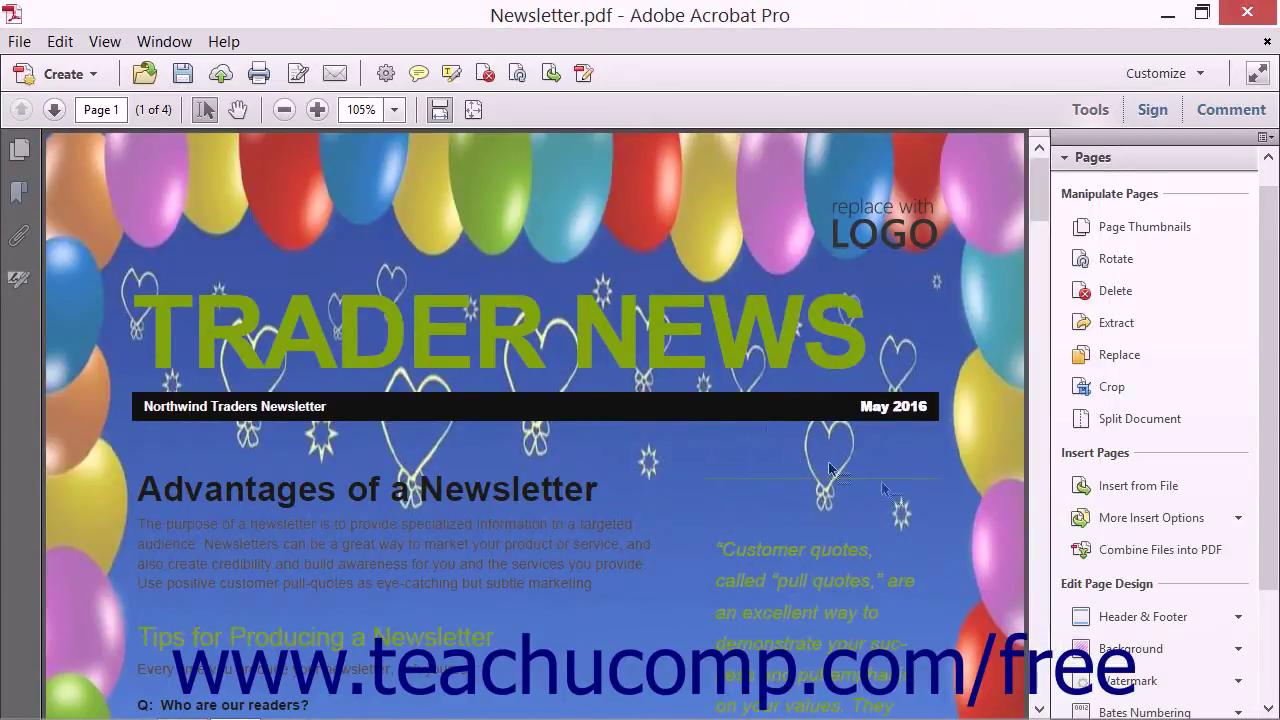
- Remove the balloon background from Newsletter.pdf's pages, confirming the permanent removal
{"action": "left_click", "coordinate": [1136, 652]}
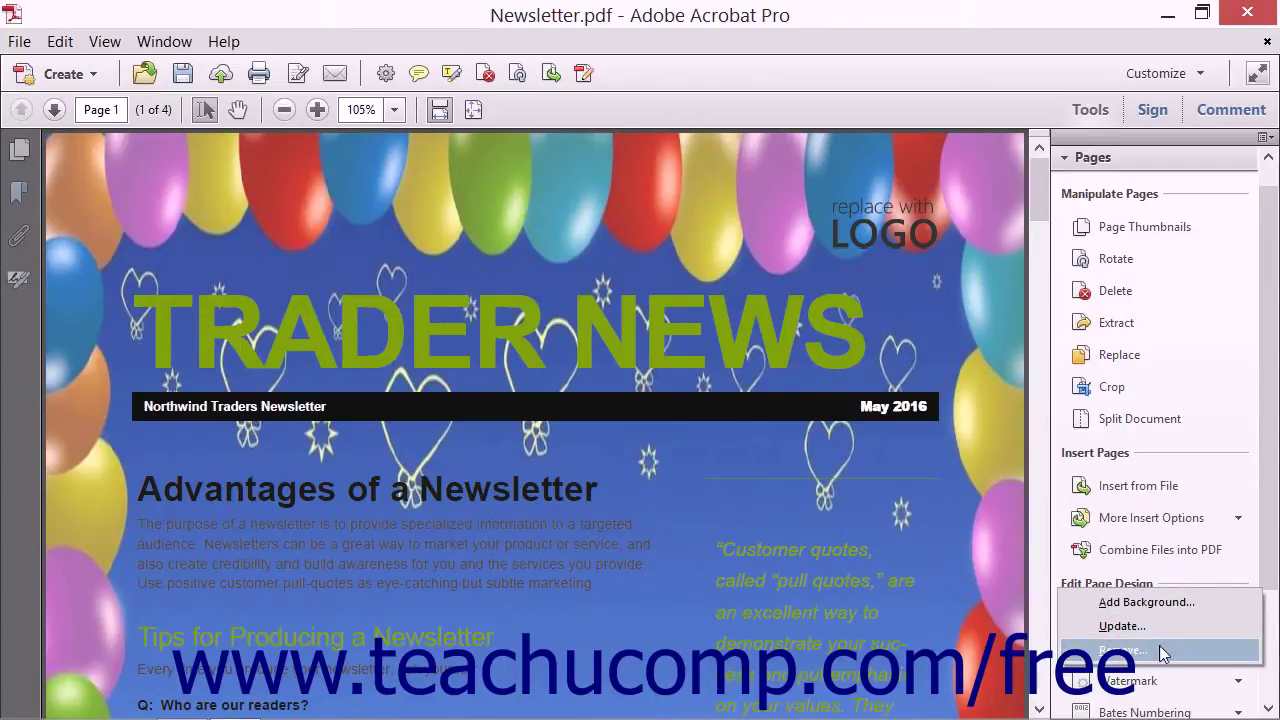
{"action": "left_click", "coordinate": [1160, 651]}
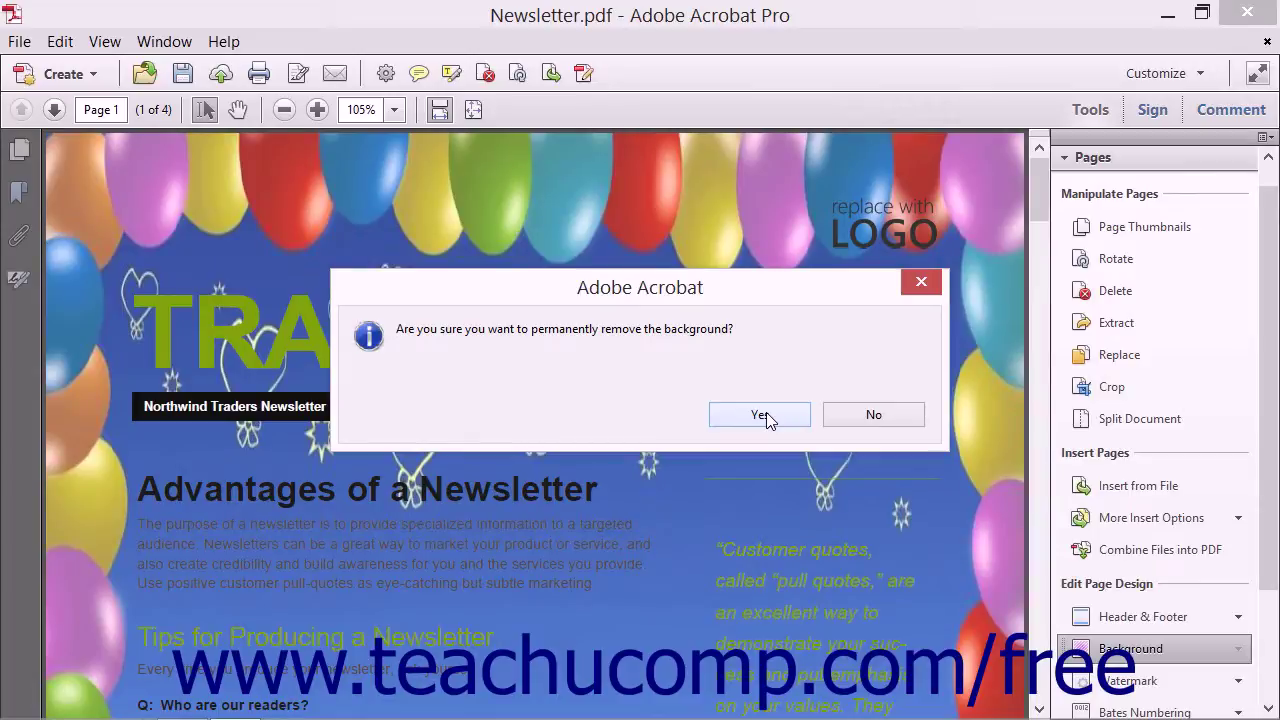
{"action": "left_click", "coordinate": [760, 415]}
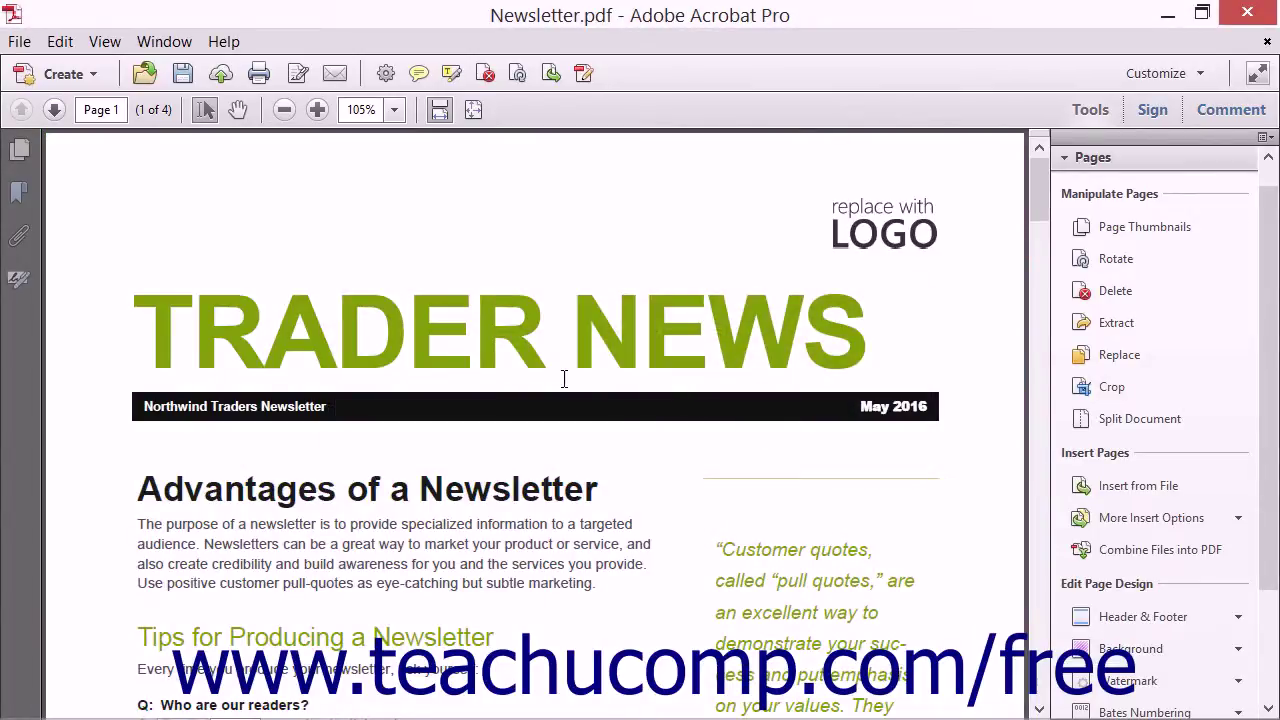